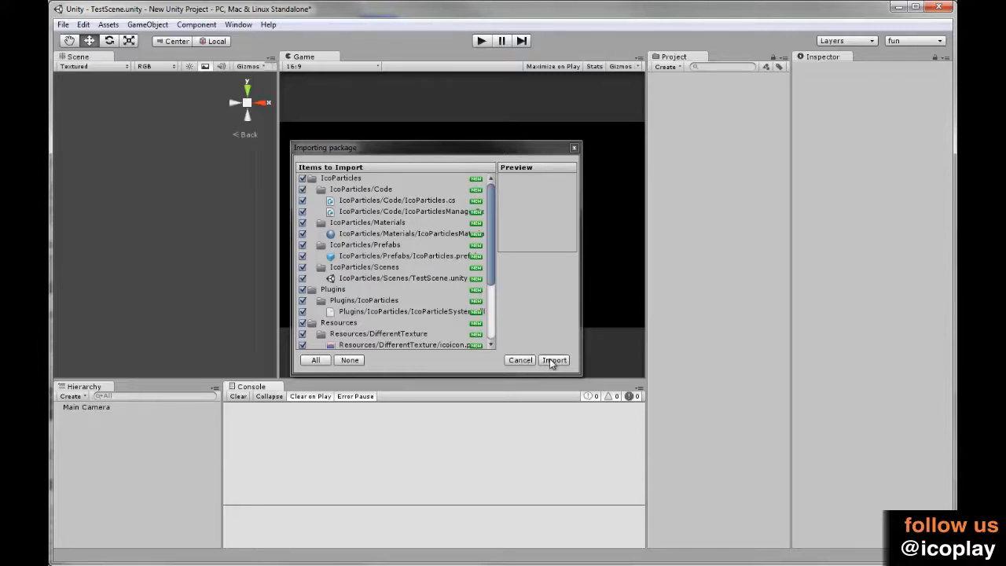
- Import all IcoParticles package items without reloading the open scene, and expand the IcoParticles, Plugins and Resources folders
{"action": "left_click", "coordinate": [552, 361]}
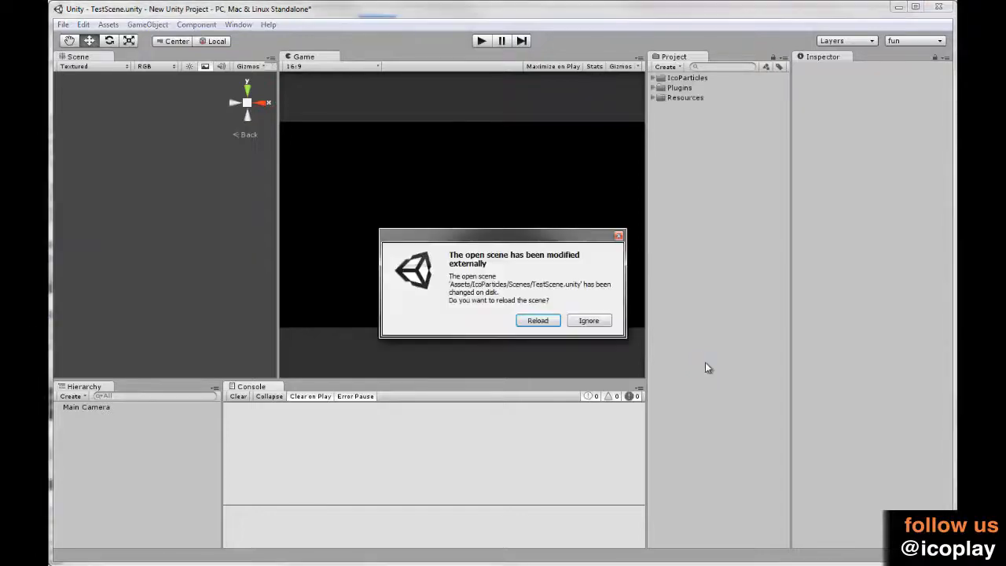
{"action": "left_click", "coordinate": [599, 327]}
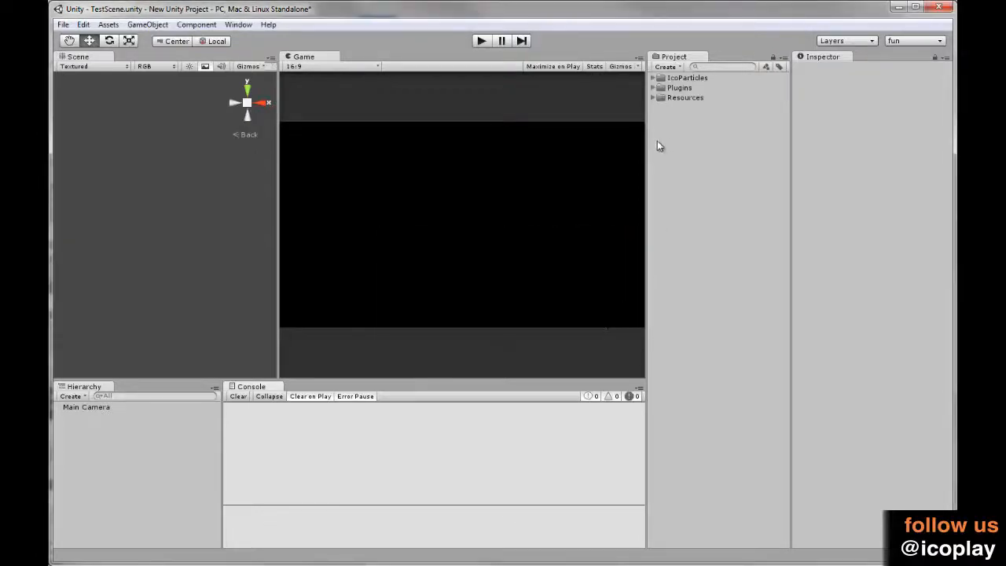
{"action": "left_click", "coordinate": [653, 78], "text": "alt"}
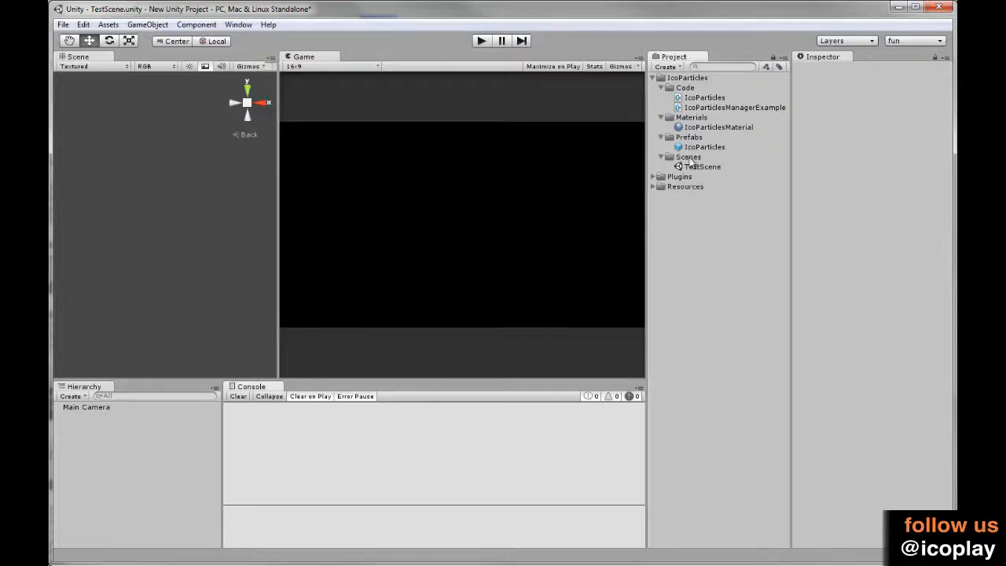
{"action": "left_click", "coordinate": [651, 176]}
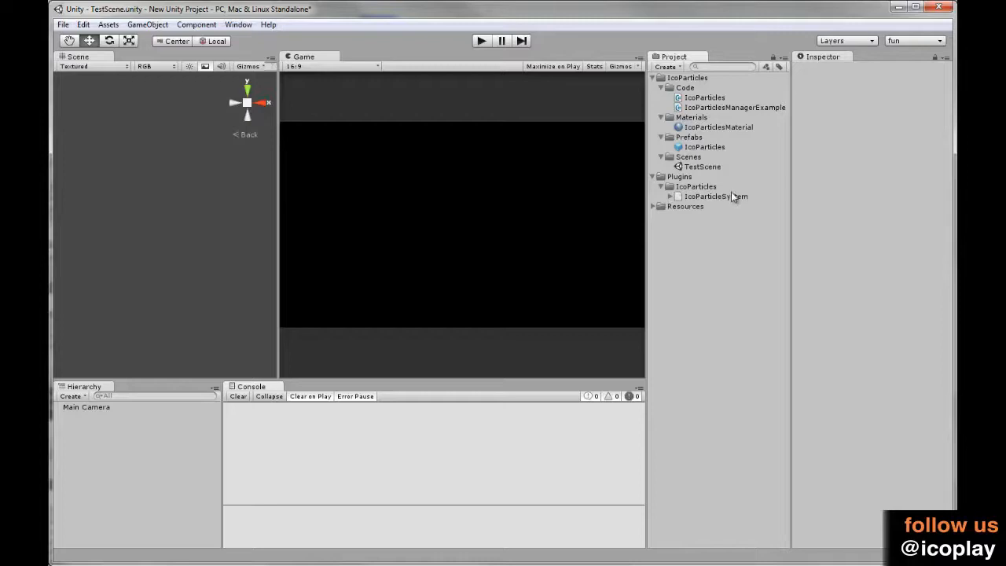
{"action": "left_click", "coordinate": [651, 206]}
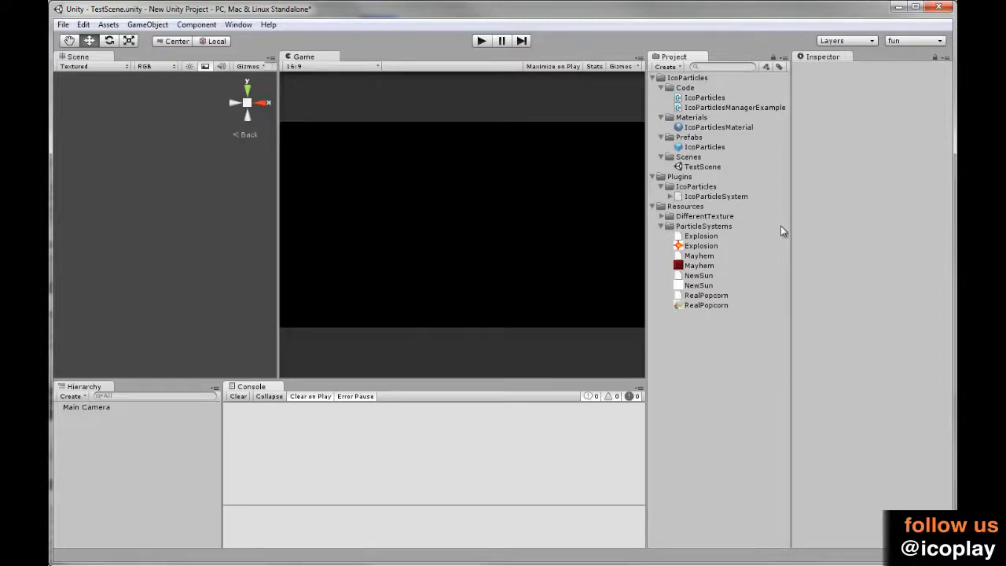
- Examine the Explosion, Mayhem, NewSun and RealPopcorn data files and textures in the ParticleSystems folder
{"action": "left_click", "coordinate": [697, 238]}
{"action": "left_click", "coordinate": [697, 246]}
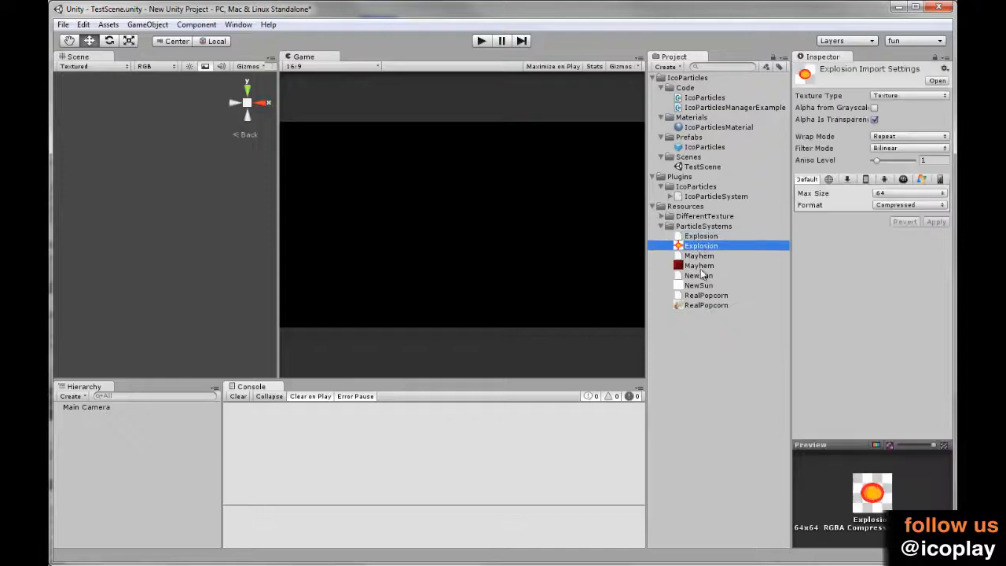
{"action": "left_click", "coordinate": [701, 256]}
{"action": "left_click", "coordinate": [701, 265]}
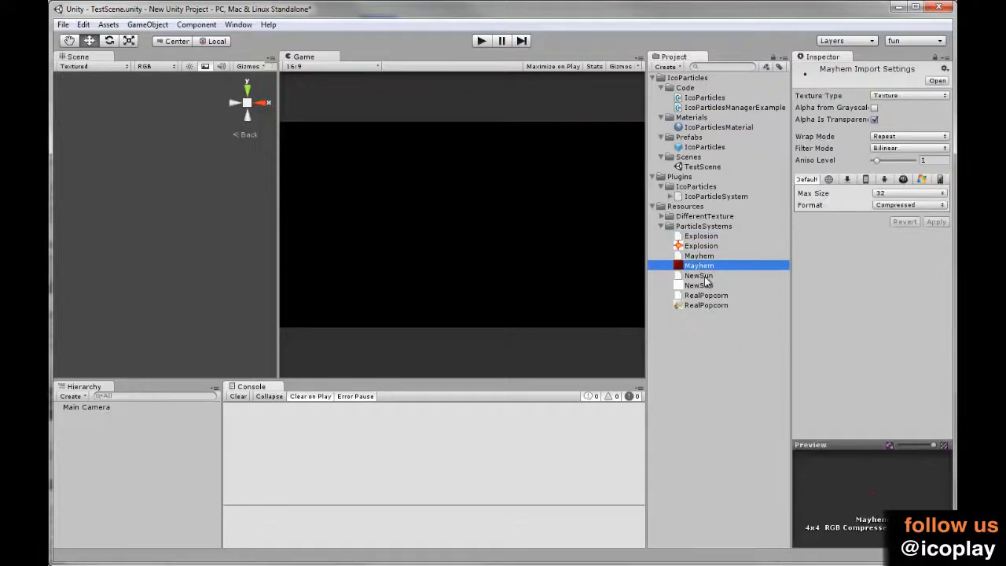
{"action": "left_click", "coordinate": [703, 275]}
{"action": "left_click", "coordinate": [706, 285]}
{"action": "left_click", "coordinate": [709, 295]}
{"action": "left_click", "coordinate": [711, 306]}
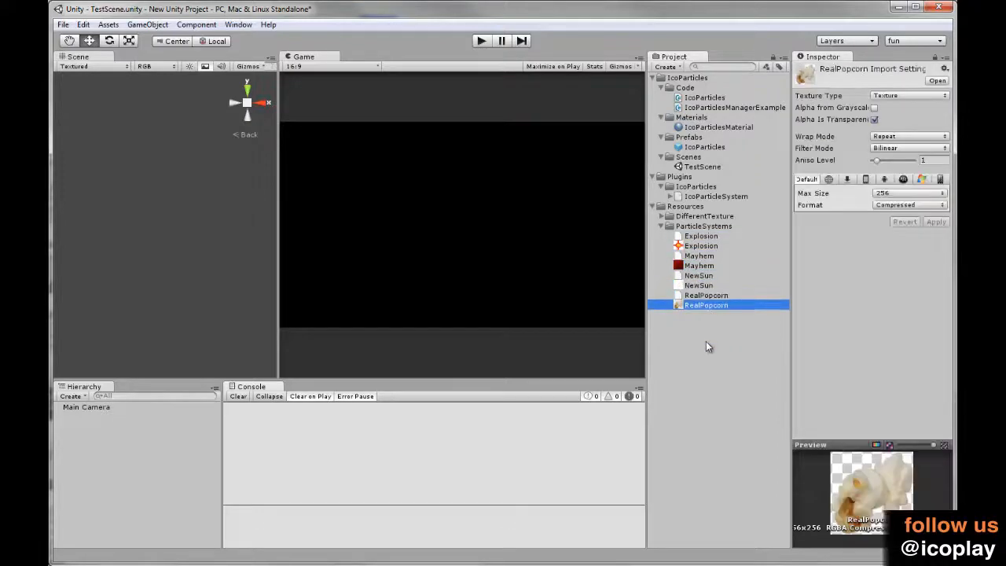
- Compare the Explosion particle data file with its matching Explosion texture
{"action": "left_click", "coordinate": [701, 238]}
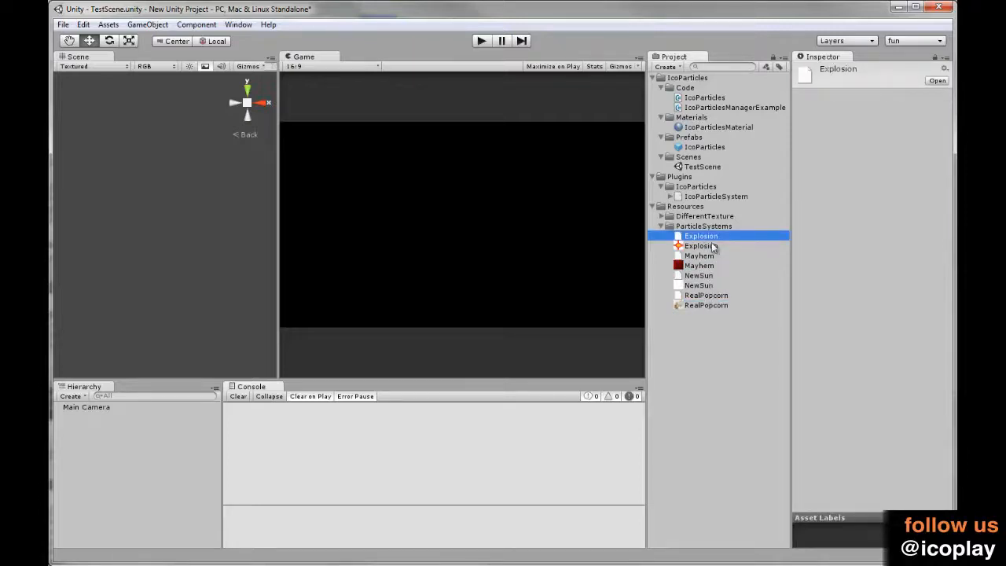
{"action": "left_click", "coordinate": [713, 246]}
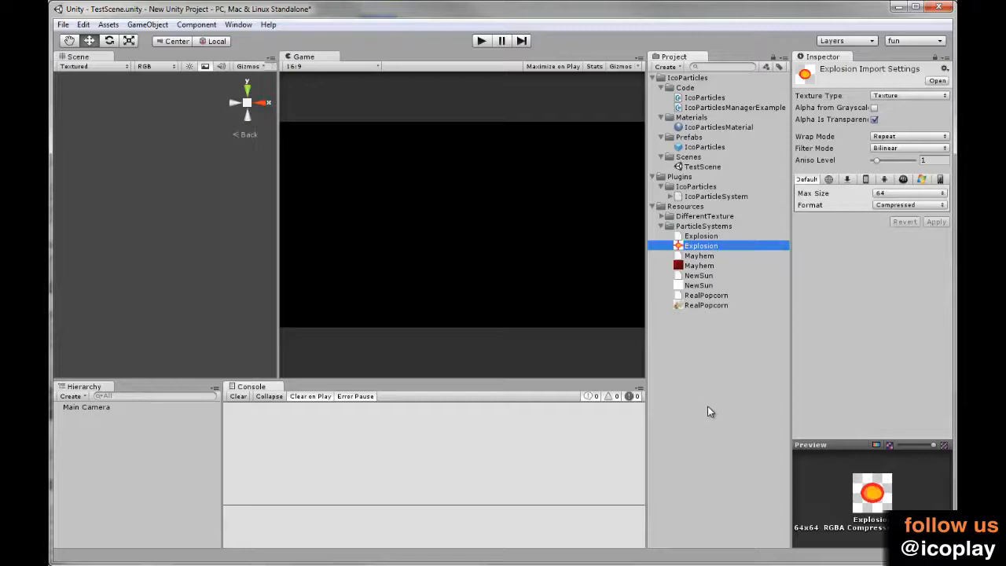
{"action": "left_click", "coordinate": [716, 235]}
{"action": "left_click", "coordinate": [713, 245]}
{"action": "left_click", "coordinate": [711, 238]}
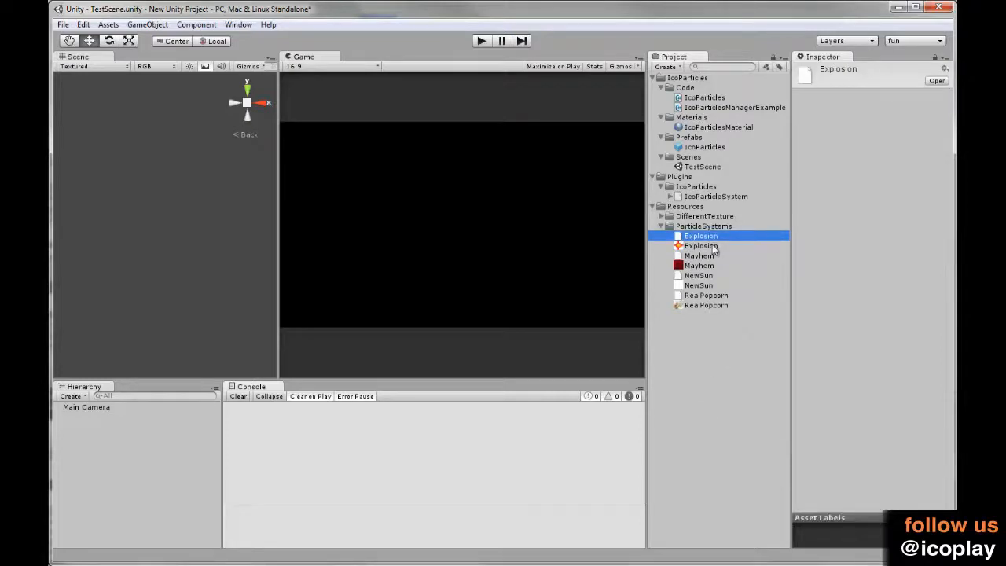
{"action": "left_click", "coordinate": [714, 247]}
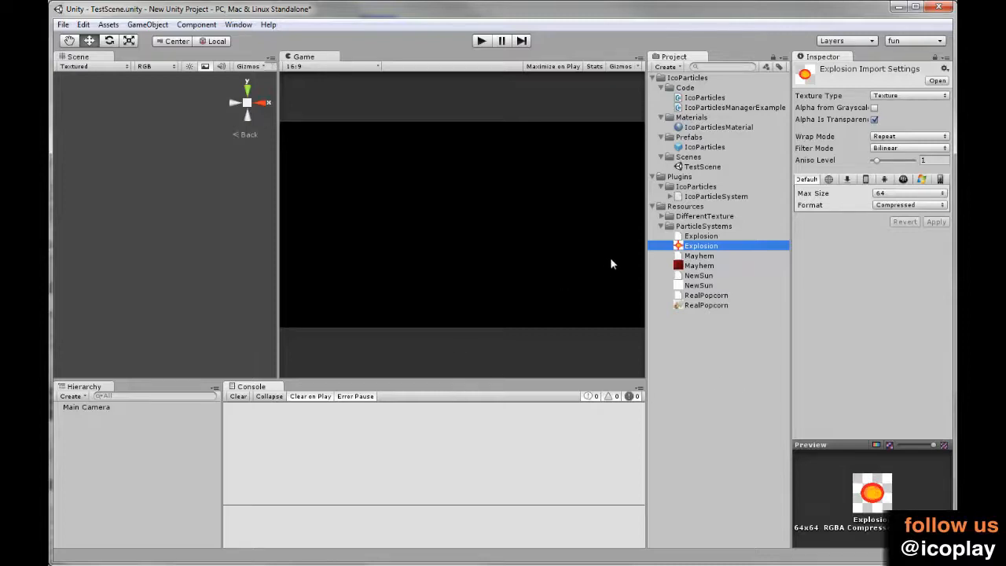
- Open TestScene from the Scenes folder and select its IcoParticles object
{"action": "double_click", "coordinate": [678, 167]}
{"action": "left_click", "coordinate": [534, 313]}
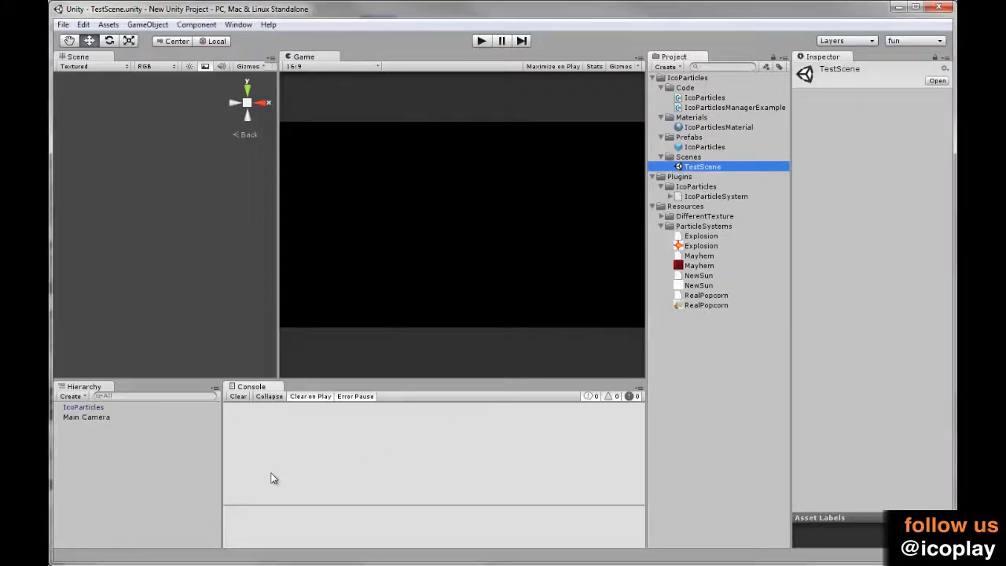
{"action": "left_click", "coordinate": [85, 408]}
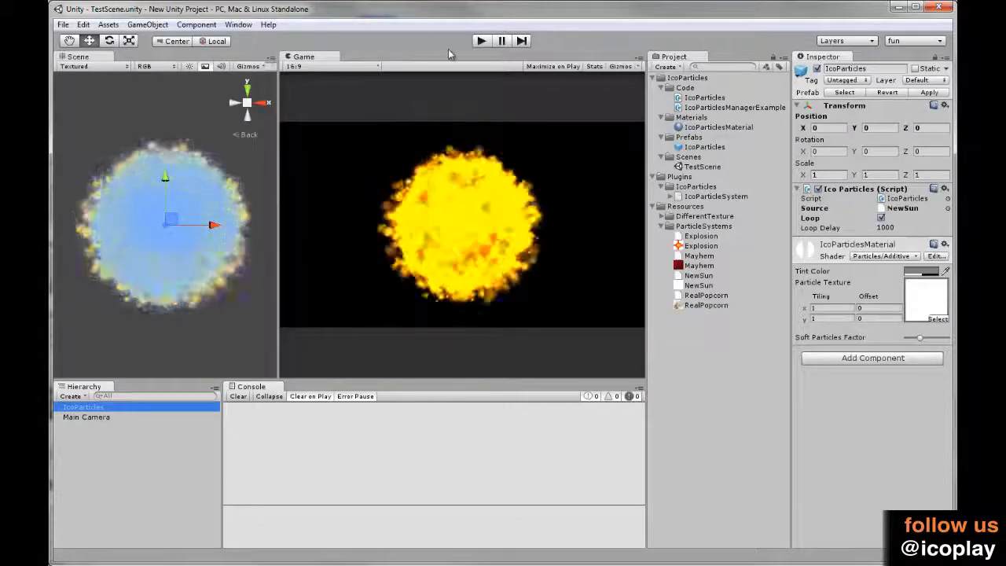
- Play-test the scene, stop playback, and toggle the IcoParticles script's Loop option off and on again
{"action": "left_click", "coordinate": [481, 41]}
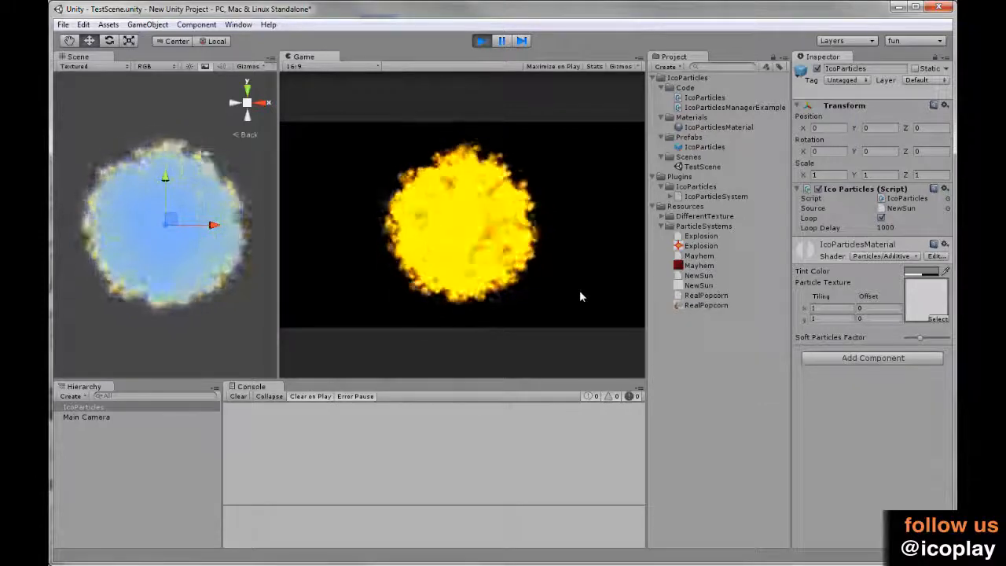
{"action": "left_click", "coordinate": [482, 41]}
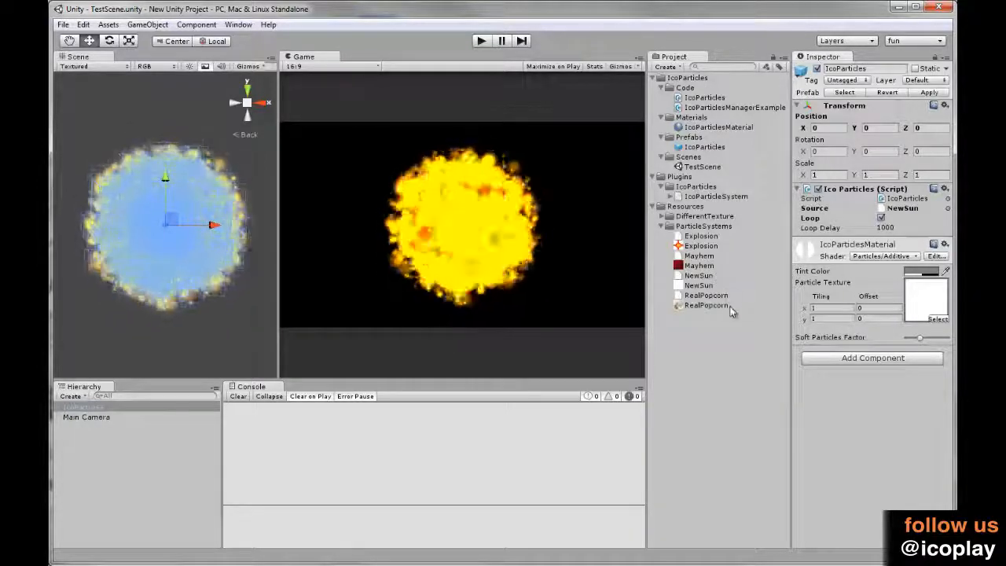
{"action": "left_click", "coordinate": [881, 219]}
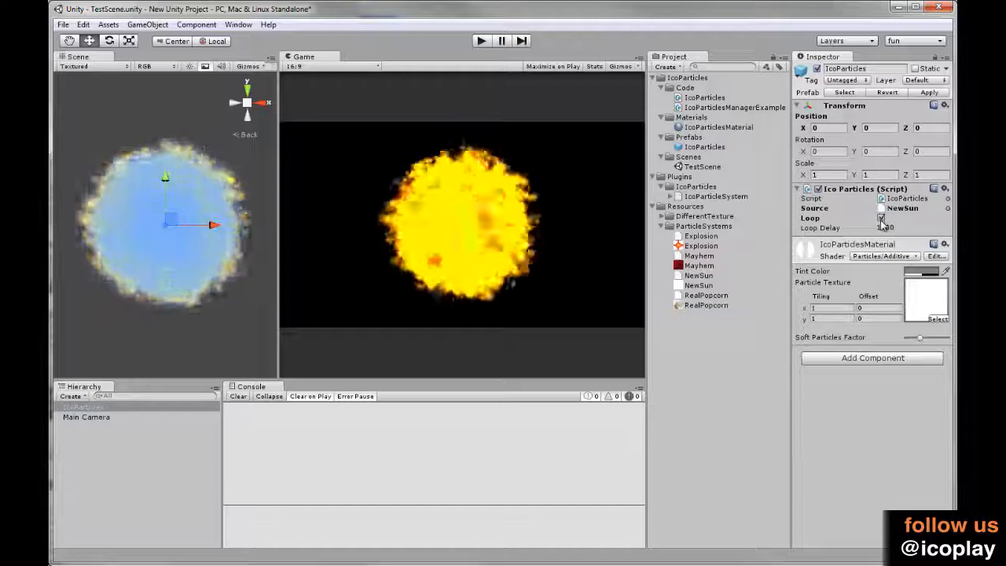
{"action": "left_click", "coordinate": [880, 220]}
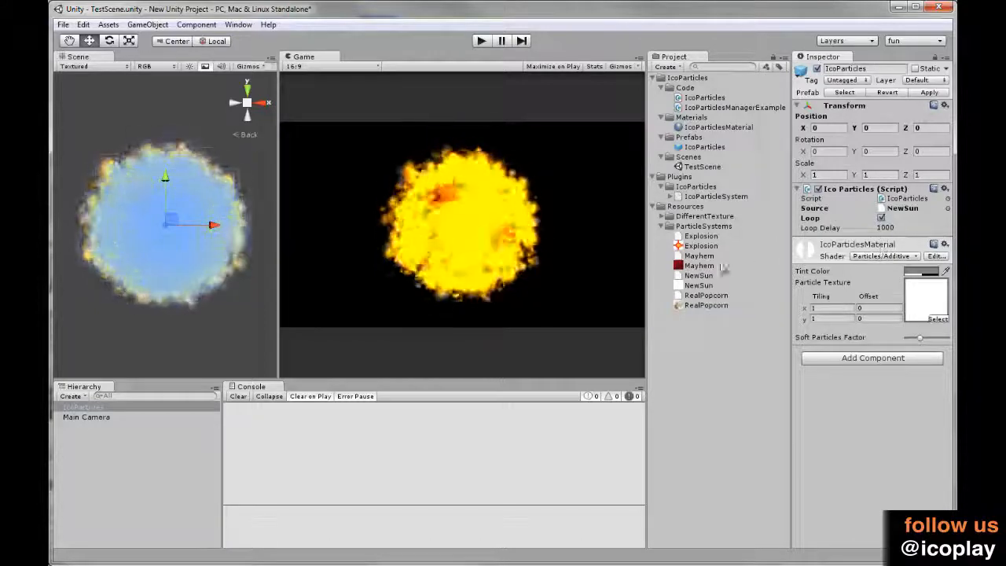
- Set the IcoParticles source to Explosion and try the Explosion, RealPopcorn and NewSun images as its particle texture
{"action": "left_click", "coordinate": [902, 208]}
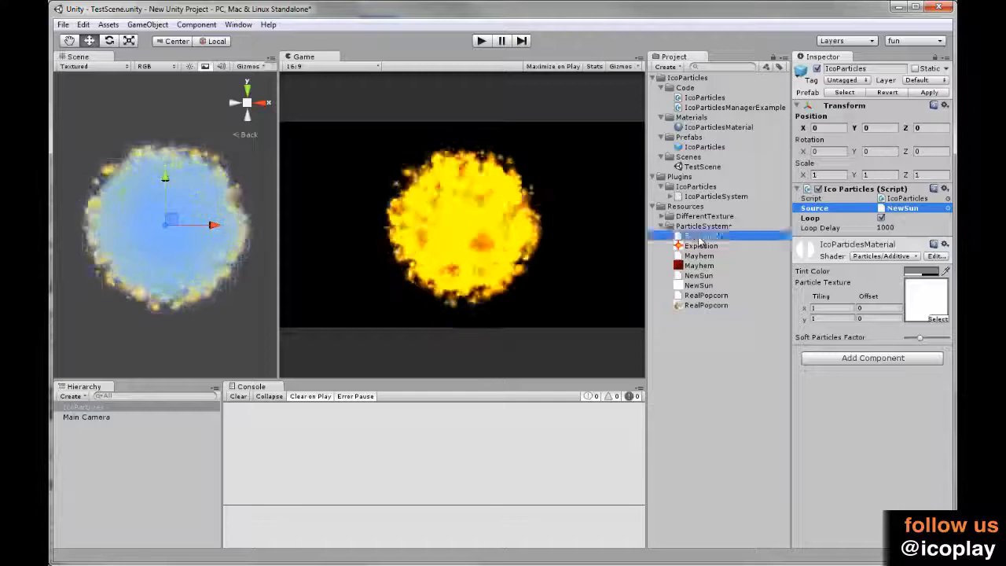
{"action": "left_click_drag", "start_coordinate": [890, 217], "coordinate": [900, 209]}
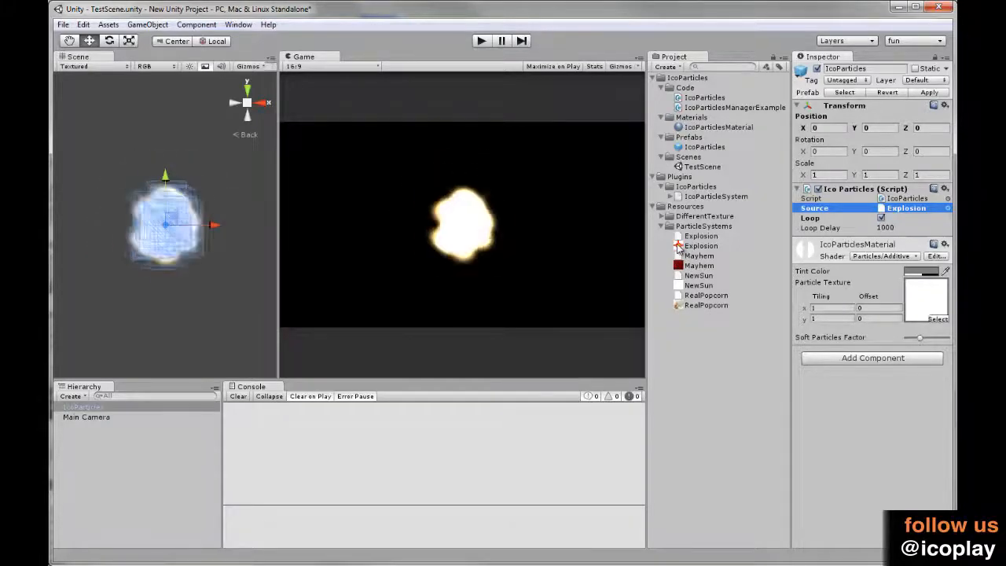
{"action": "left_click_drag", "start_coordinate": [679, 249], "coordinate": [926, 308]}
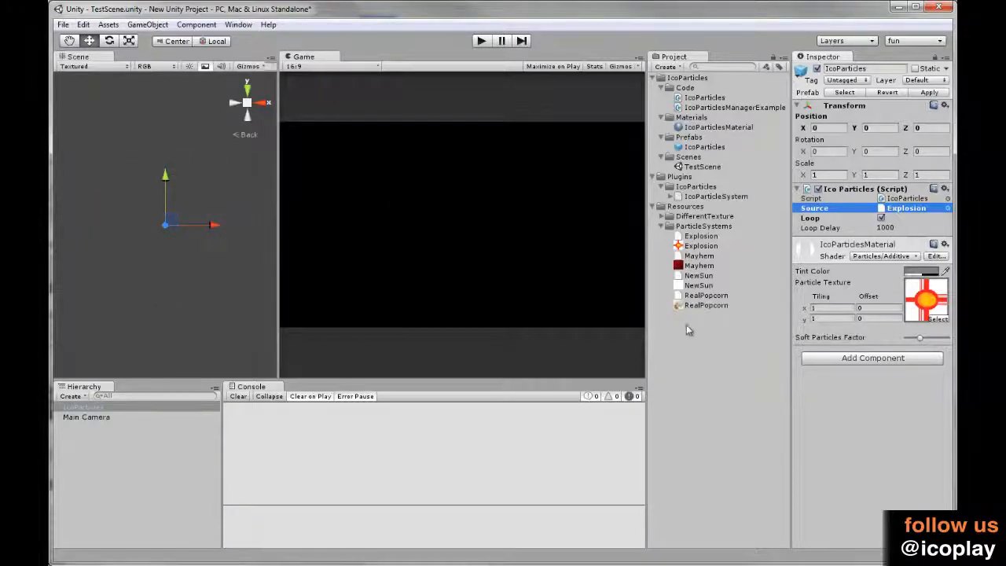
{"action": "left_click_drag", "start_coordinate": [685, 306], "coordinate": [925, 305]}
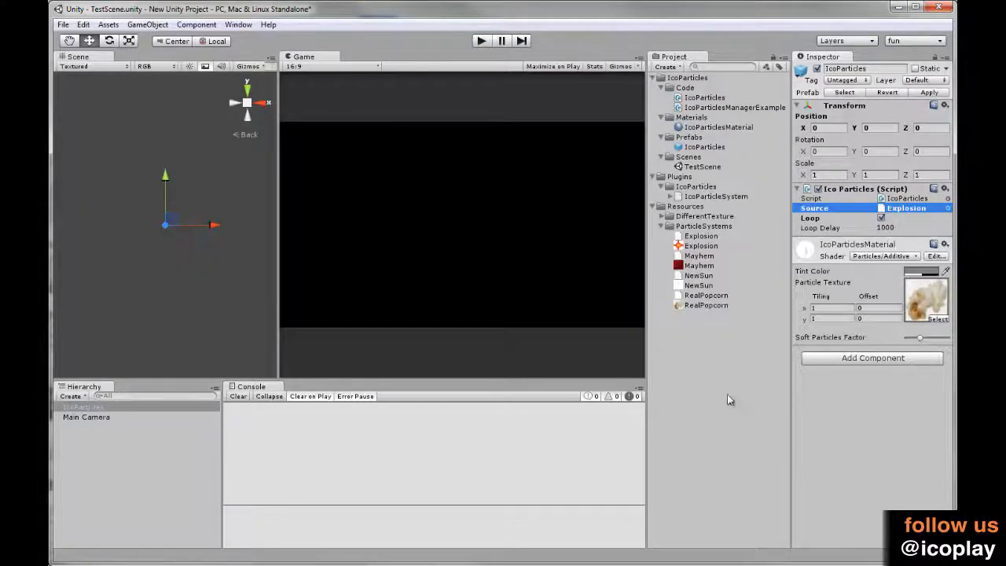
{"action": "left_click_drag", "start_coordinate": [691, 286], "coordinate": [925, 304]}
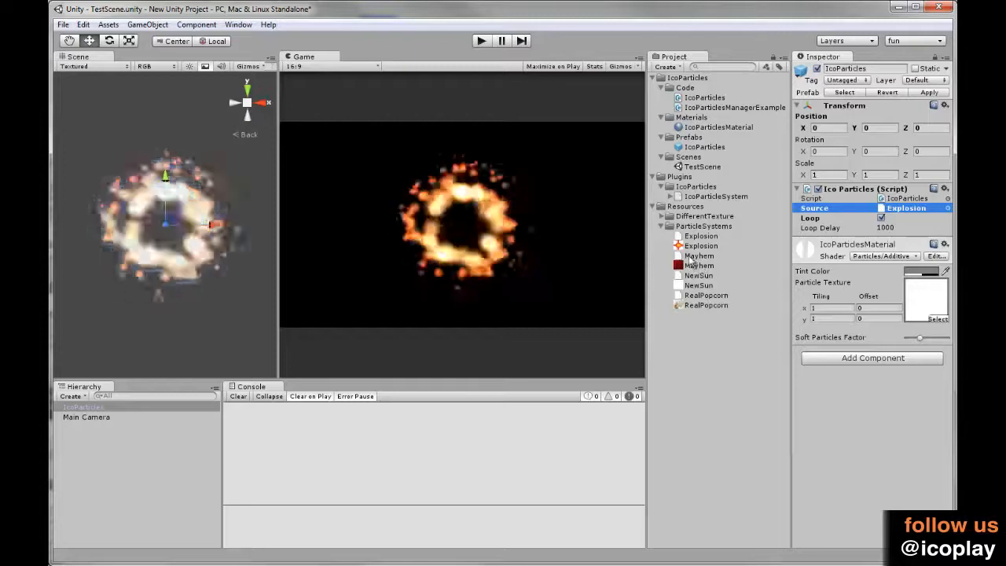
- Set the IcoParticles source to Mayhem and its particle texture to RealPopcorn
{"action": "left_click_drag", "start_coordinate": [693, 265], "coordinate": [911, 208]}
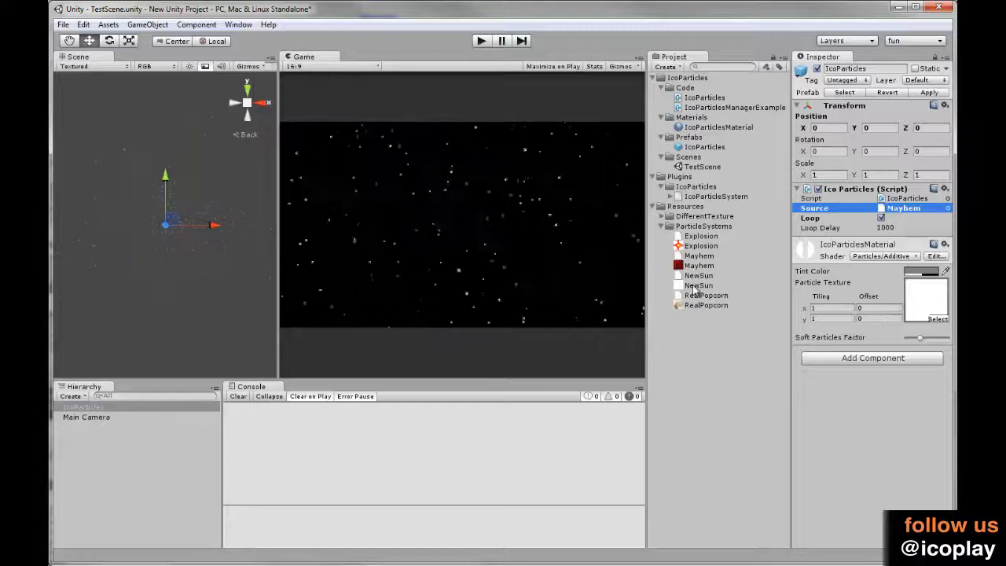
{"action": "left_click_drag", "start_coordinate": [705, 305], "coordinate": [932, 295]}
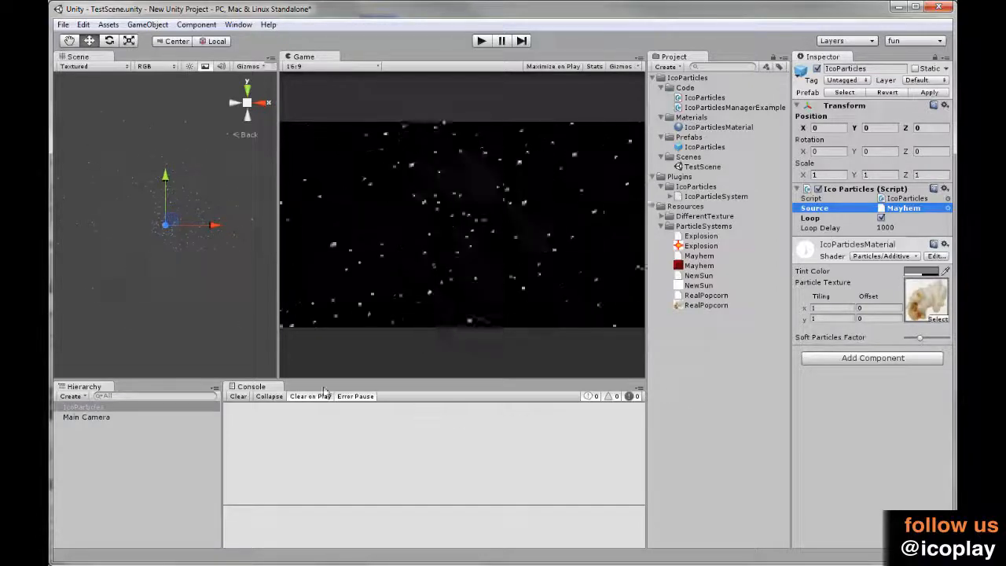
- Delete the IcoParticles object from the scene and add a fresh instance of the IcoParticles prefab
{"action": "right_click", "coordinate": [84, 409]}
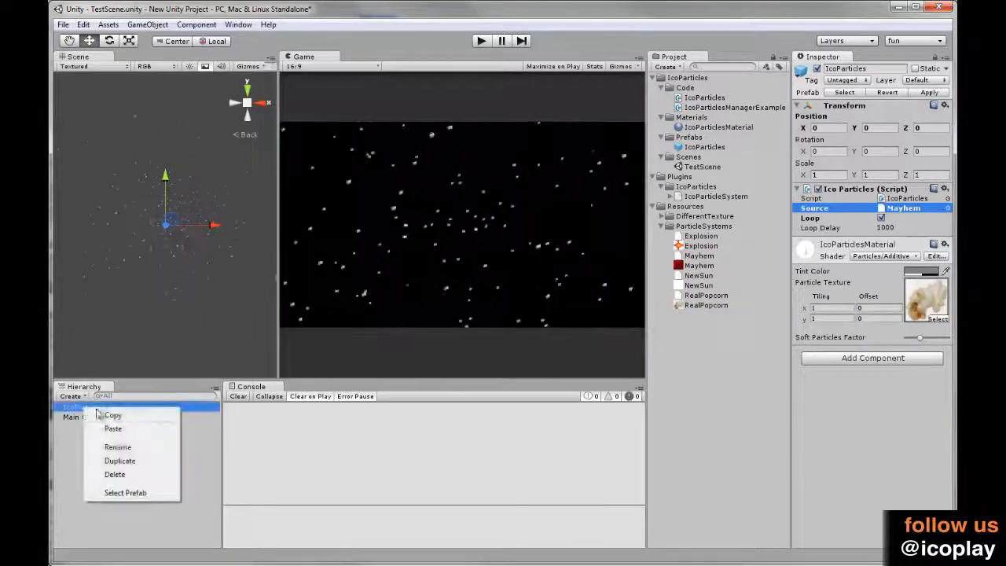
{"action": "left_click", "coordinate": [130, 475]}
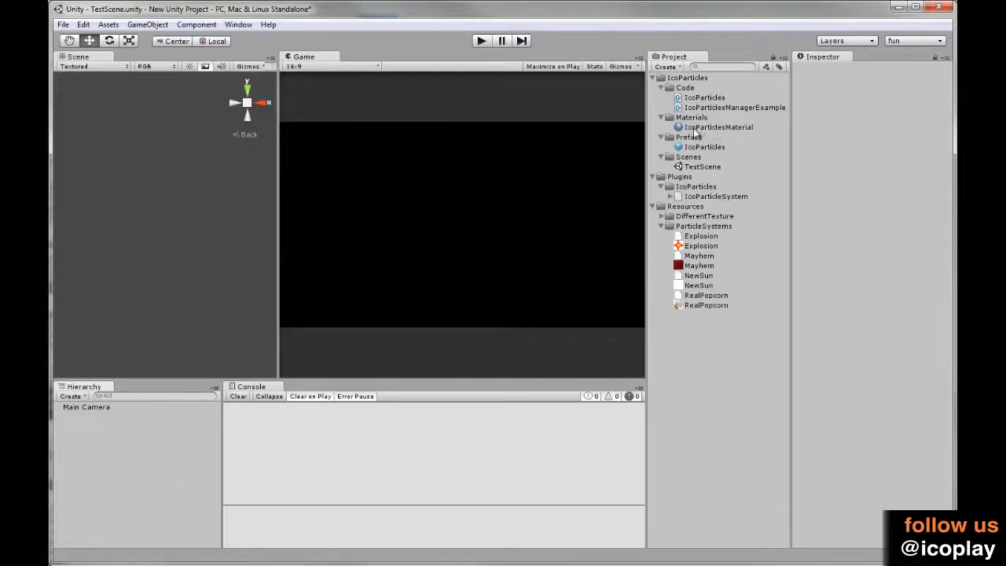
{"action": "left_click_drag", "start_coordinate": [708, 151], "coordinate": [115, 459]}
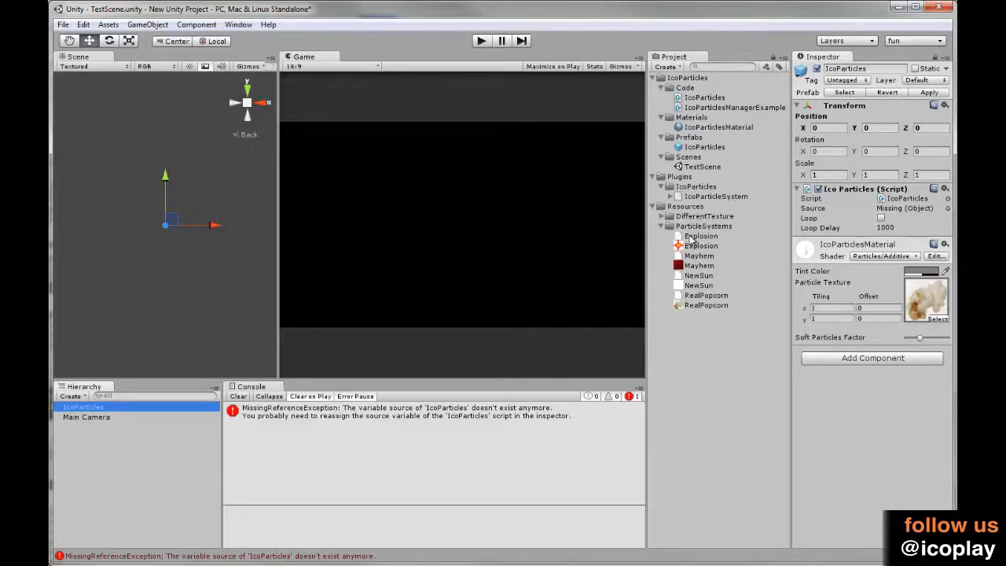
- Set the new IcoParticles object's source to Explosion, enable Loop, and assign the Explosion image as its particle texture
{"action": "left_click_drag", "start_coordinate": [694, 238], "coordinate": [902, 212]}
{"action": "left_click", "coordinate": [881, 218]}
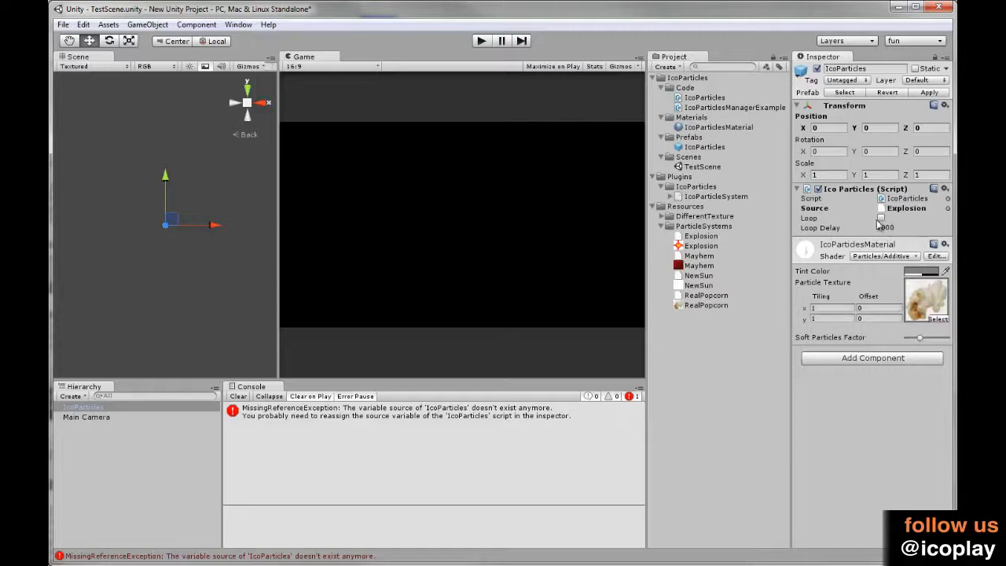
{"action": "left_click_drag", "start_coordinate": [673, 305], "coordinate": [931, 302]}
- Play-test the explosion effect, stop playback, and review the settings of the Main Camera and the IcoParticles object
{"action": "left_click", "coordinate": [481, 41]}
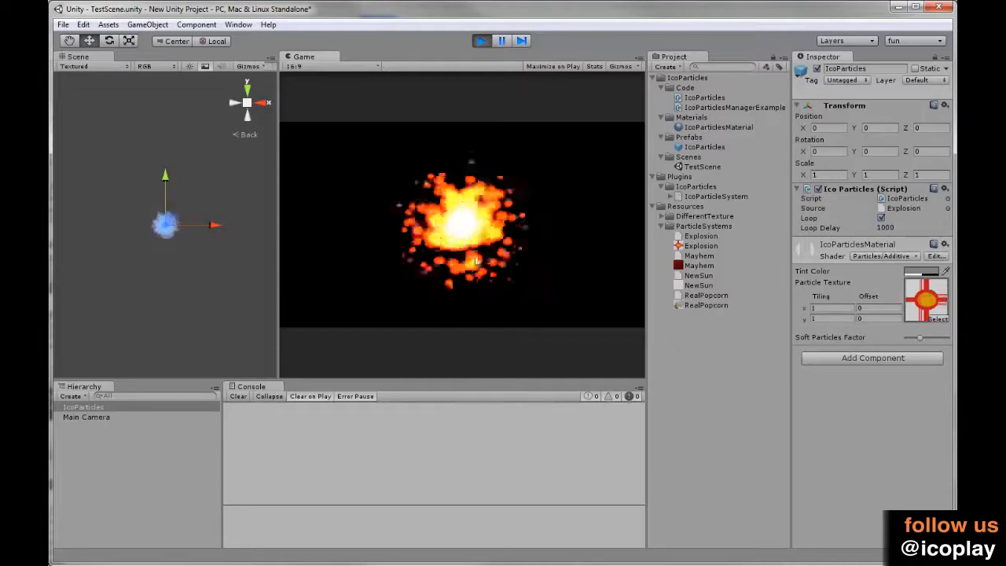
{"action": "left_click", "coordinate": [481, 42]}
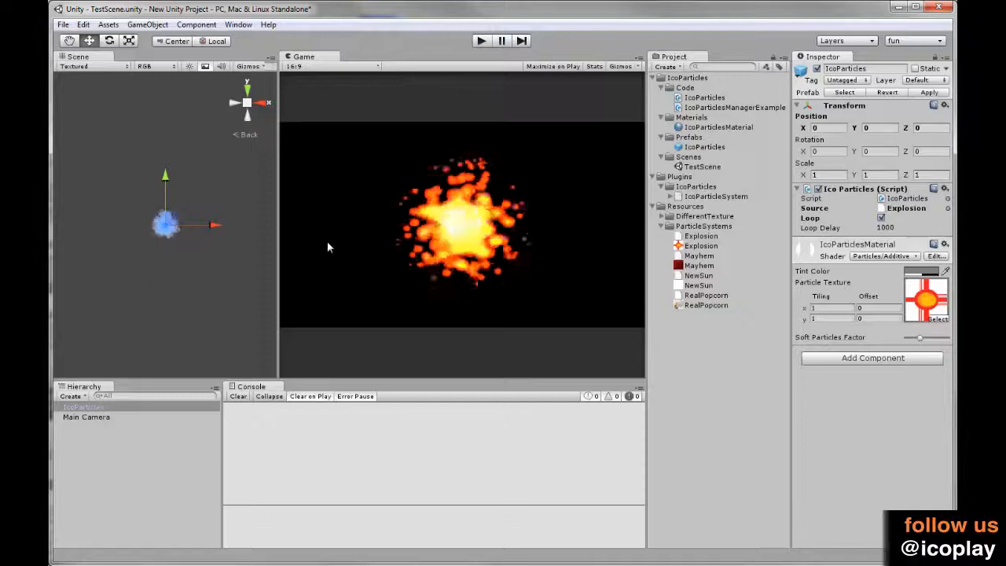
{"action": "left_click", "coordinate": [86, 417]}
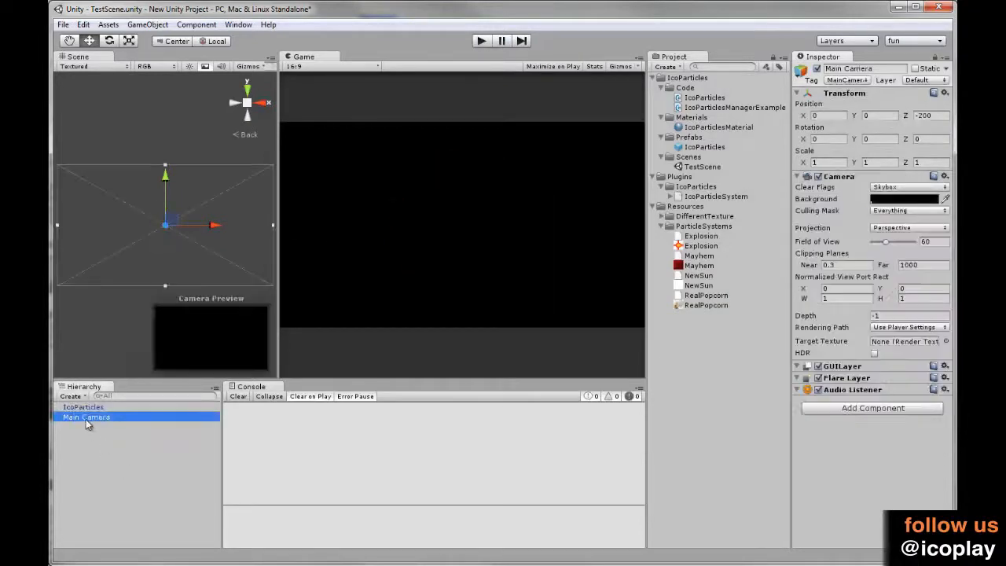
{"action": "left_click", "coordinate": [83, 407]}
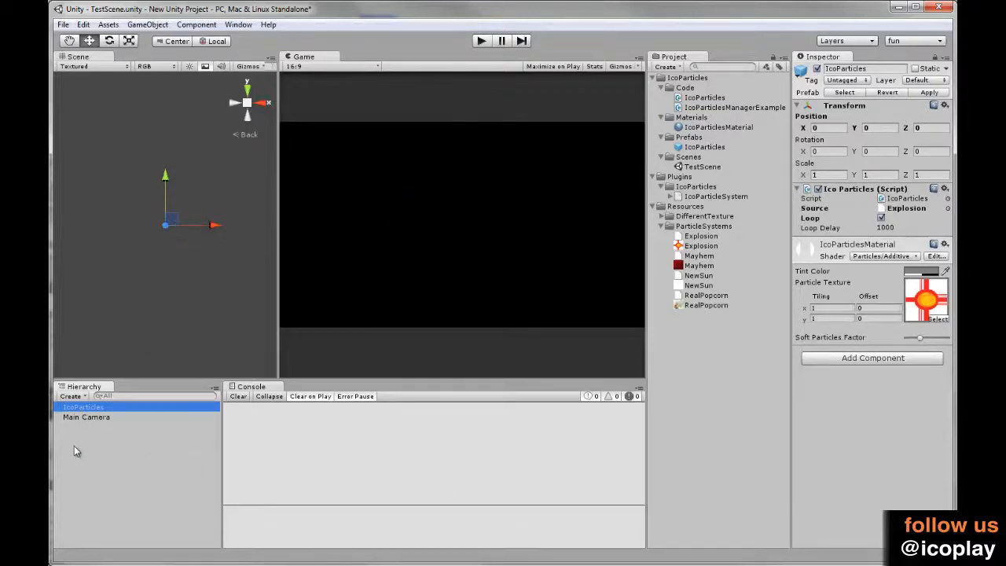
- Open the IcoParticlesManagerExample script in the code editor to examine its default particle parameters
{"action": "left_click", "coordinate": [731, 108]}
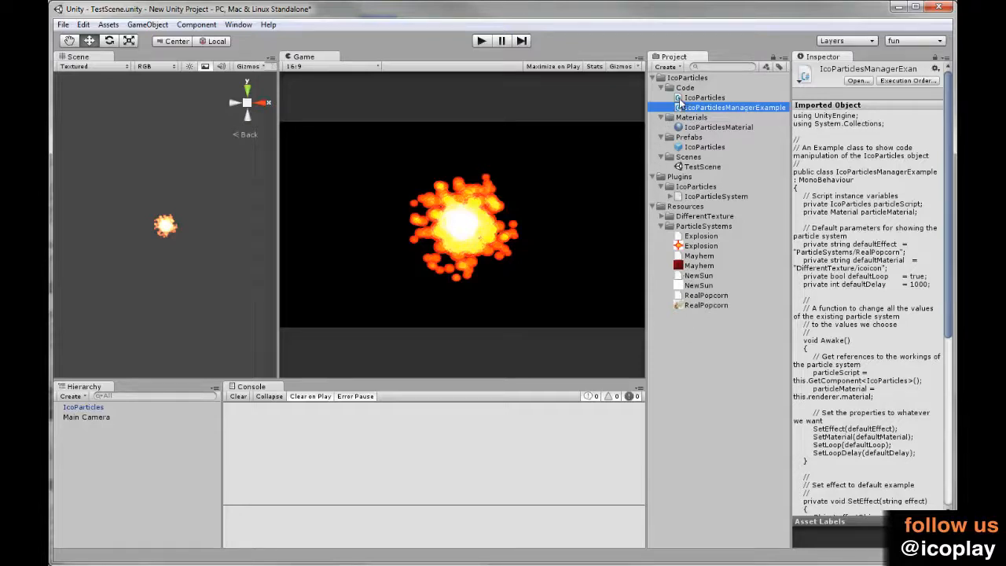
{"action": "left_click_drag", "start_coordinate": [681, 112], "coordinate": [692, 377]}
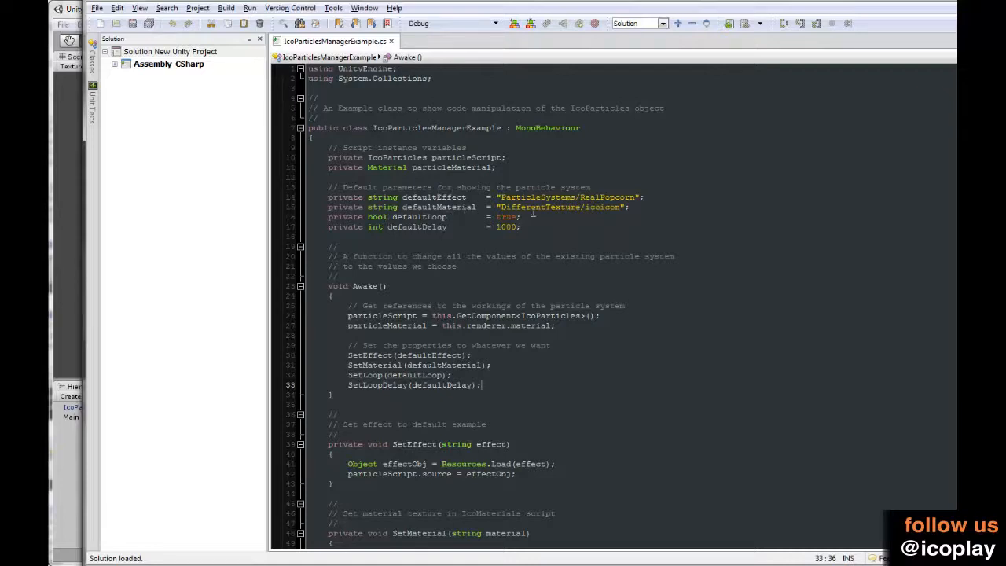
- Try NewSun in place of the effect name in the script's defaultEffect path, after examining the default parameters
{"action": "left_click_drag", "start_coordinate": [567, 225], "coordinate": [328, 197]}
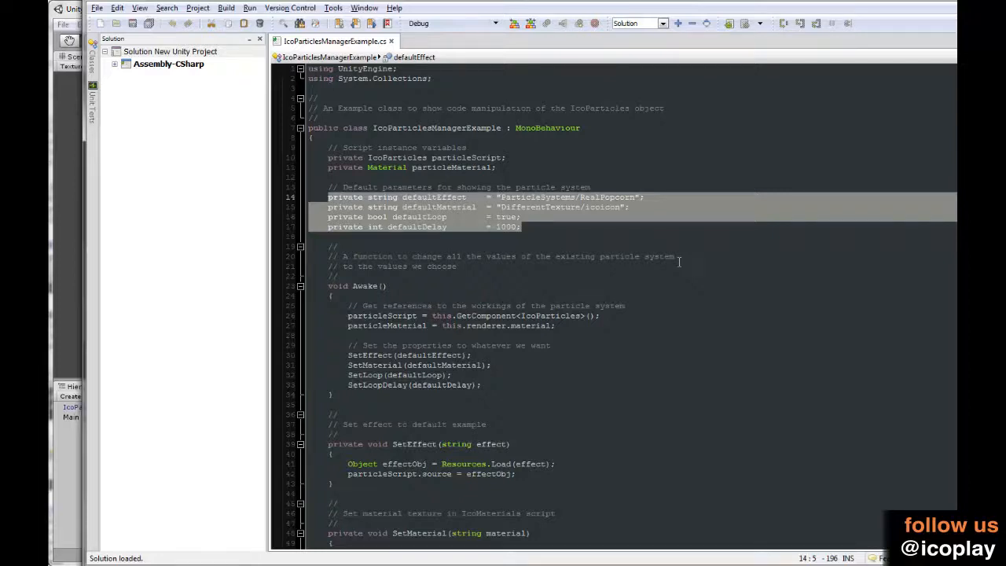
{"action": "left_click", "coordinate": [544, 225]}
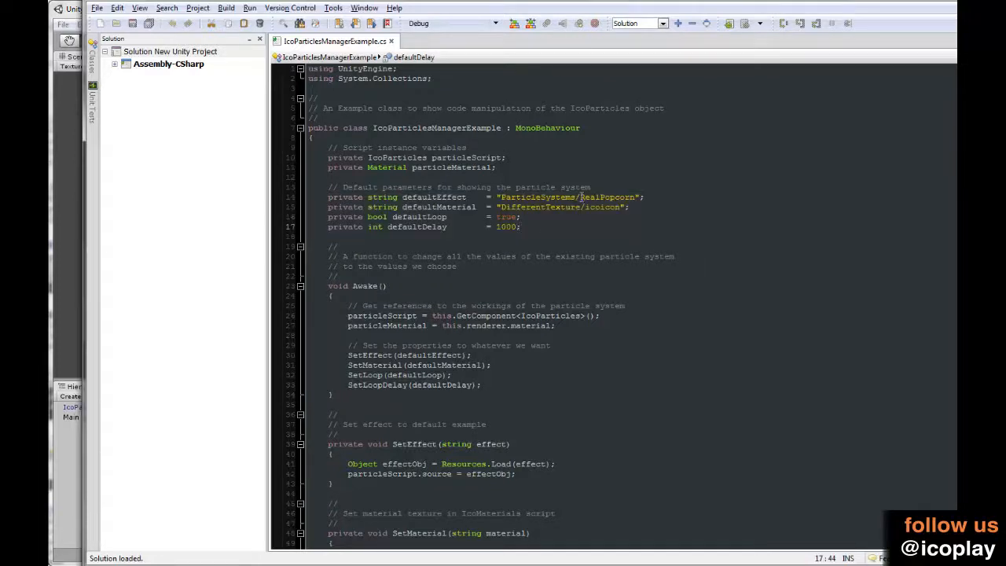
{"action": "left_click_drag", "start_coordinate": [580, 198], "coordinate": [635, 197]}
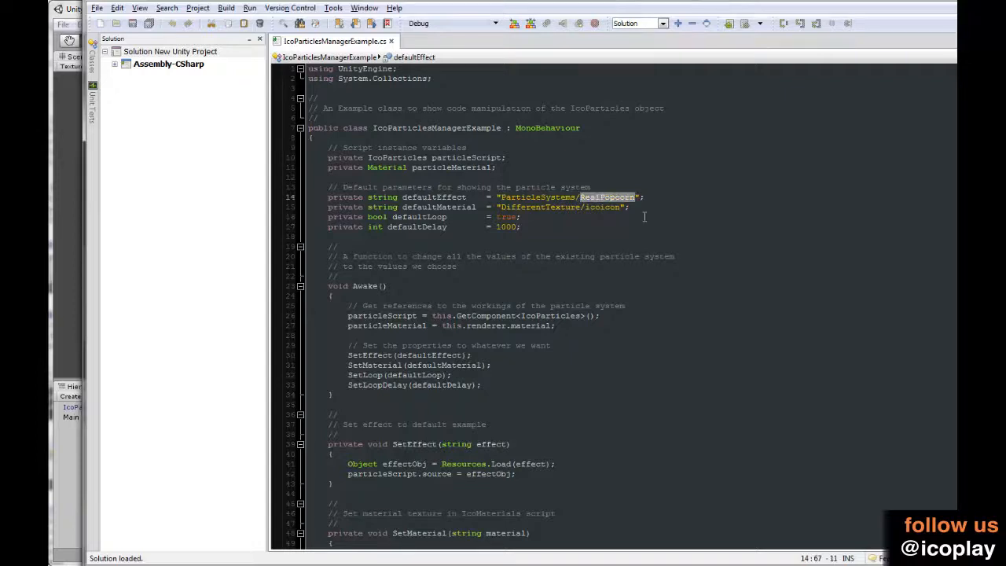
{"action": "type", "text": "New"}
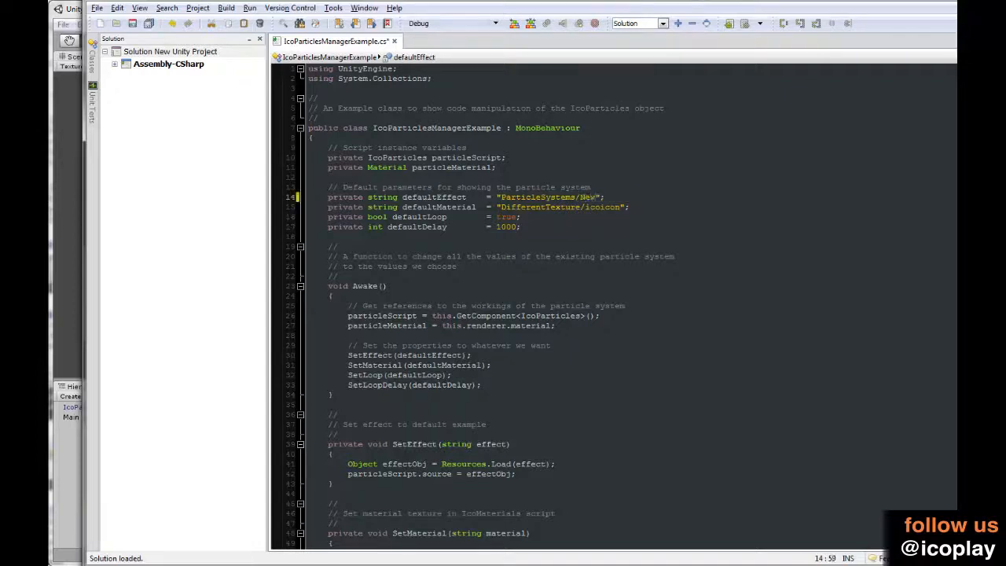
{"action": "type", "text": "Sun"}
- Restore the defaultEffect path in the script to "ParticleSystems/RealPopcorn"
{"action": "left_click_drag", "start_coordinate": [579, 197], "coordinate": [611, 199]}
{"action": "type", "text": "real"}
{"action": "type", "text": "F"}
{"action": "type", "text": "or"}
{"action": "type", "text": "corn"}
{"action": "key", "text": "shift+Right"}
{"action": "type", "text": "R"}
{"action": "left_click", "coordinate": [603, 208]}
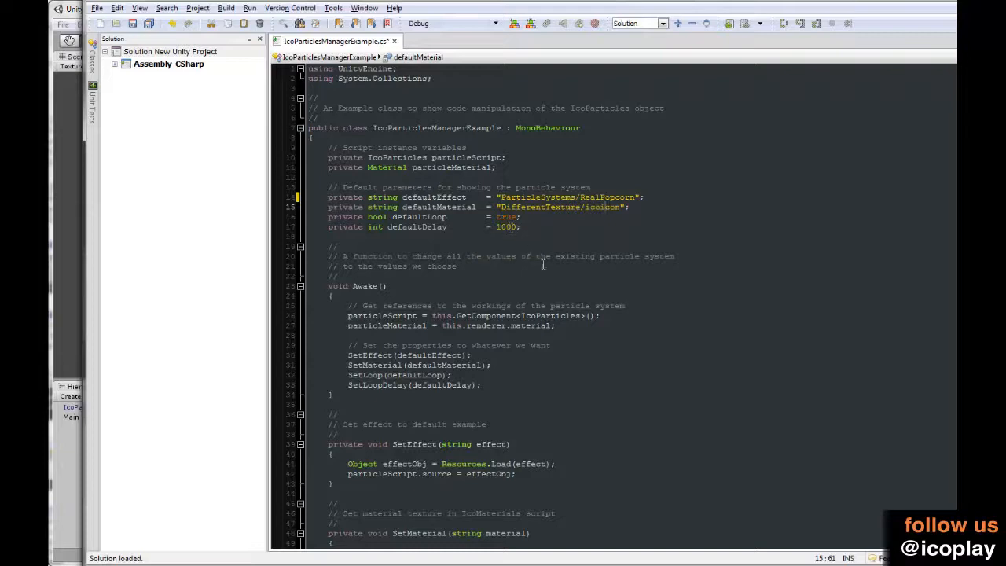
- Examine the lines in Awake that get references to the IcoParticles component and the renderer material
{"action": "scroll", "coordinate": [616, 358], "scroll_direction": "down", "scroll_amount": 2}
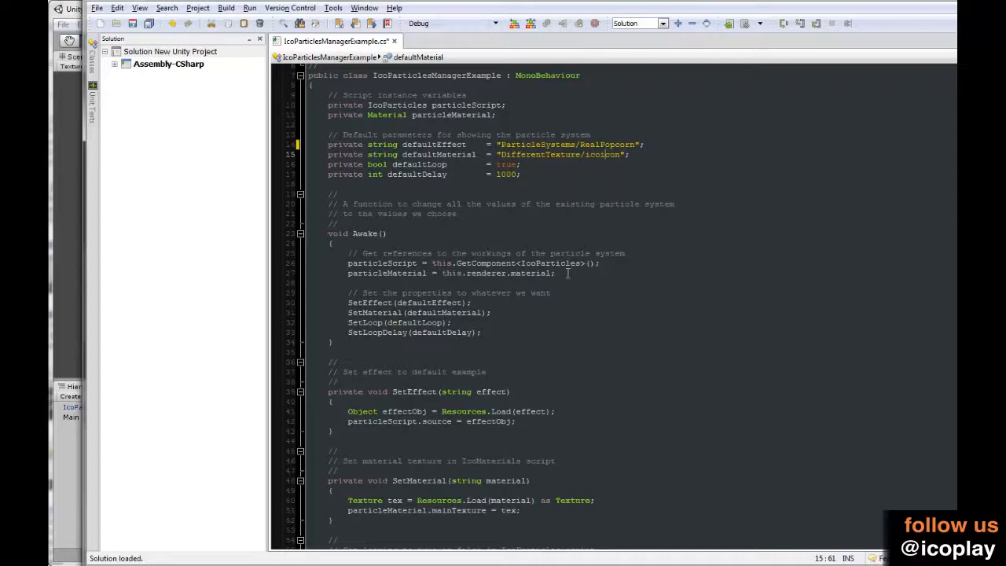
{"action": "left_click_drag", "start_coordinate": [566, 274], "coordinate": [348, 263]}
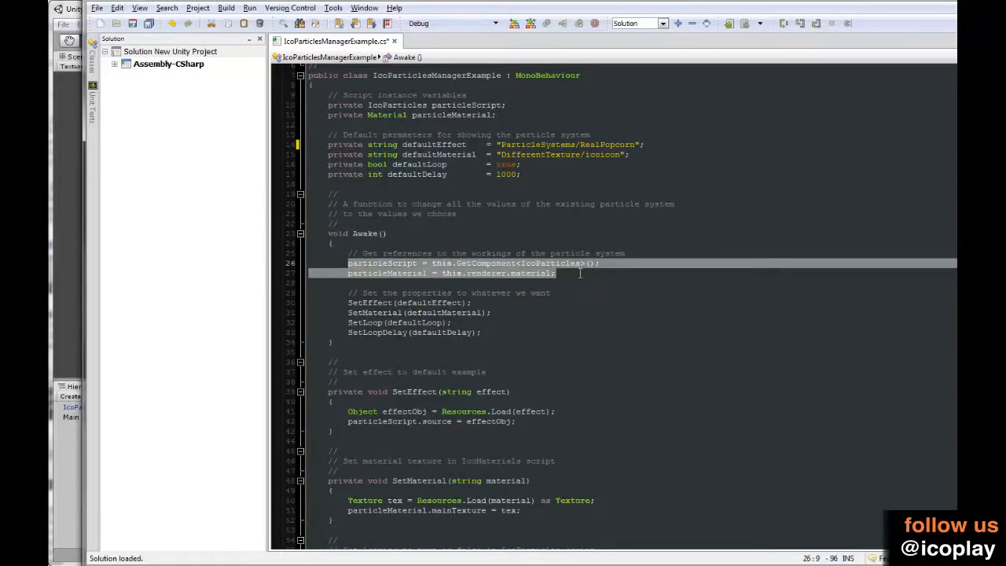
{"action": "left_click", "coordinate": [579, 272]}
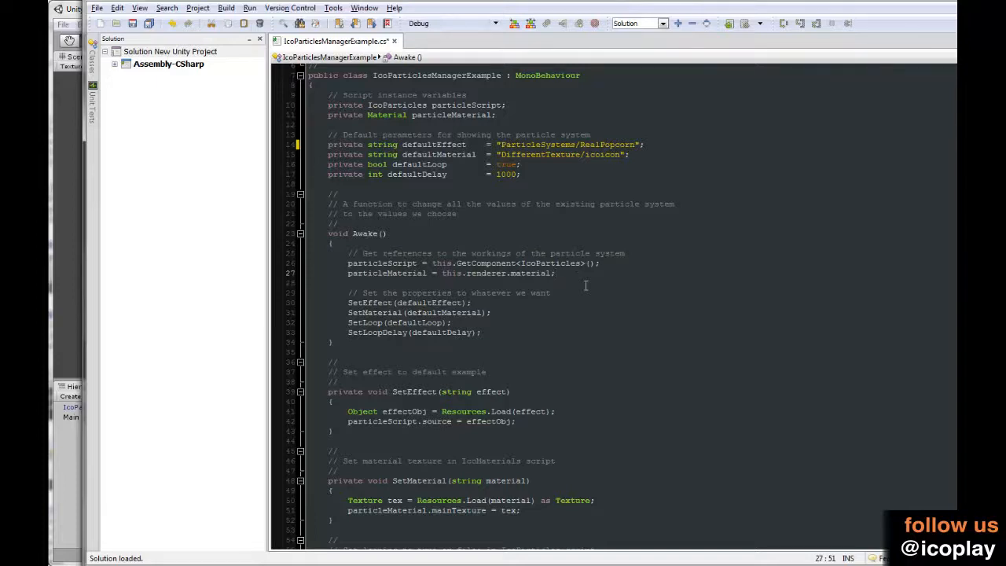
- Switch to Unity and review the IcoParticles object's script component and material that the code references
{"action": "left_click", "coordinate": [63, 496]}
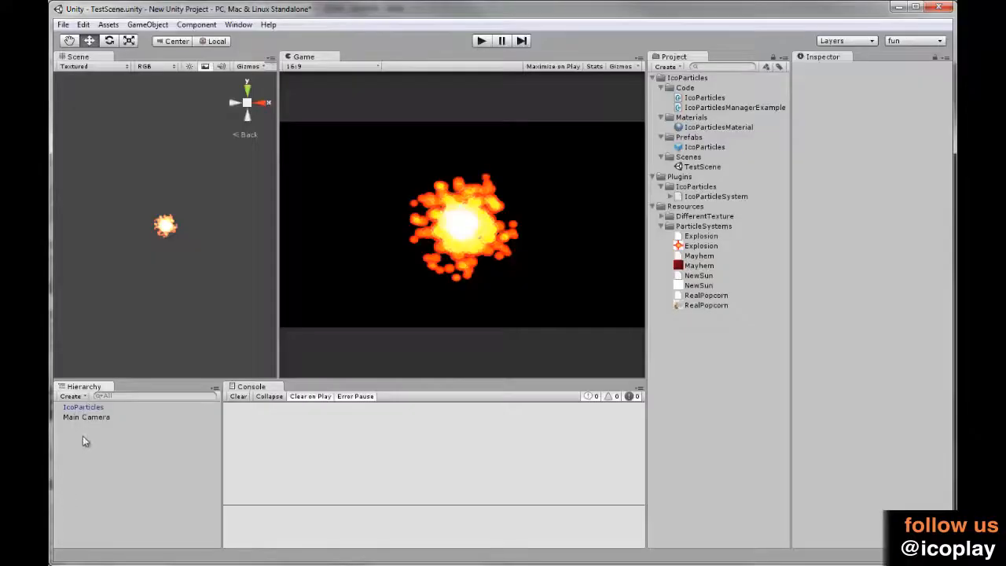
{"action": "left_click", "coordinate": [89, 417]}
{"action": "left_click", "coordinate": [82, 407]}
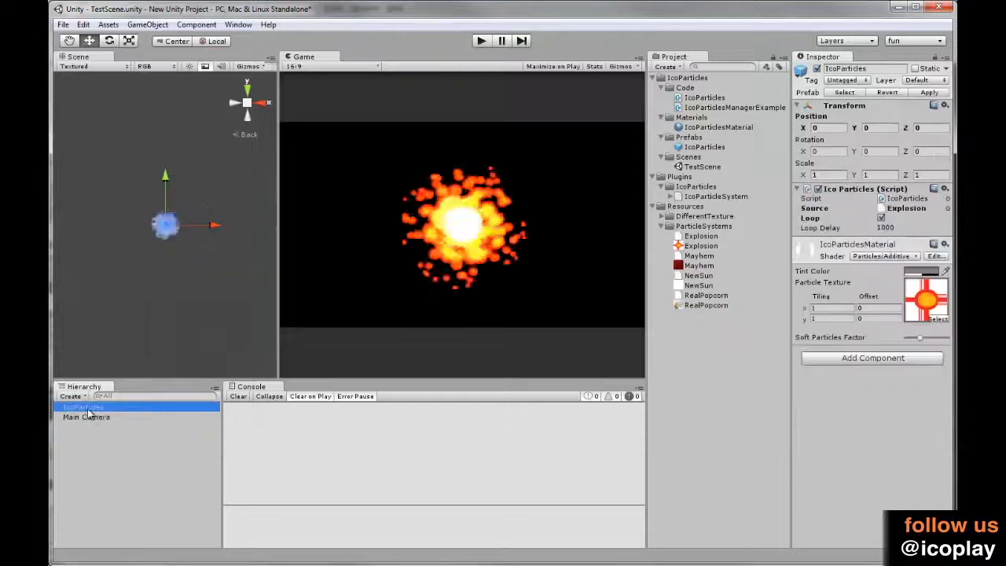
{"action": "left_click", "coordinate": [880, 217]}
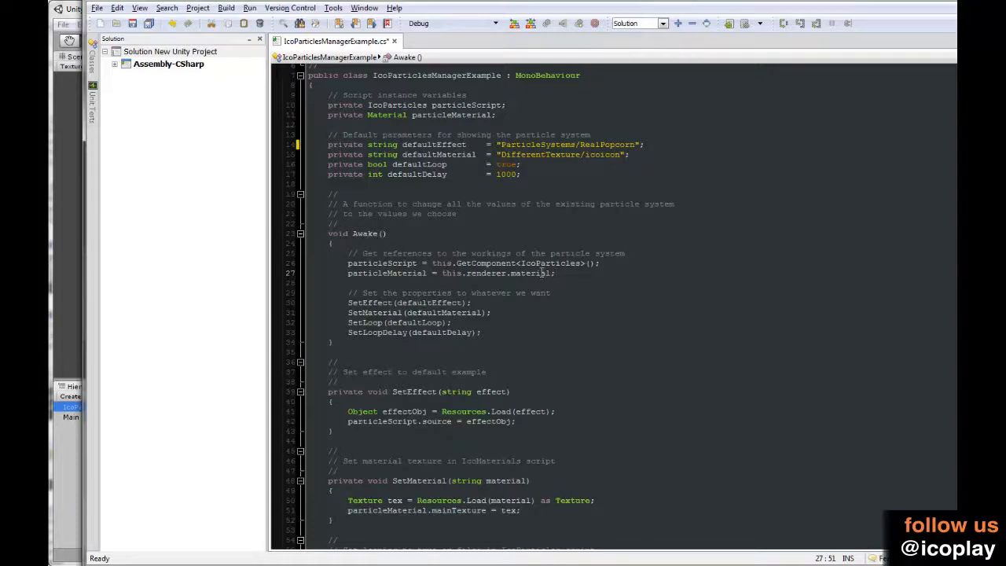
{"action": "mouse_move", "coordinate": [547, 271]}
{"action": "left_click", "coordinate": [56, 487]}
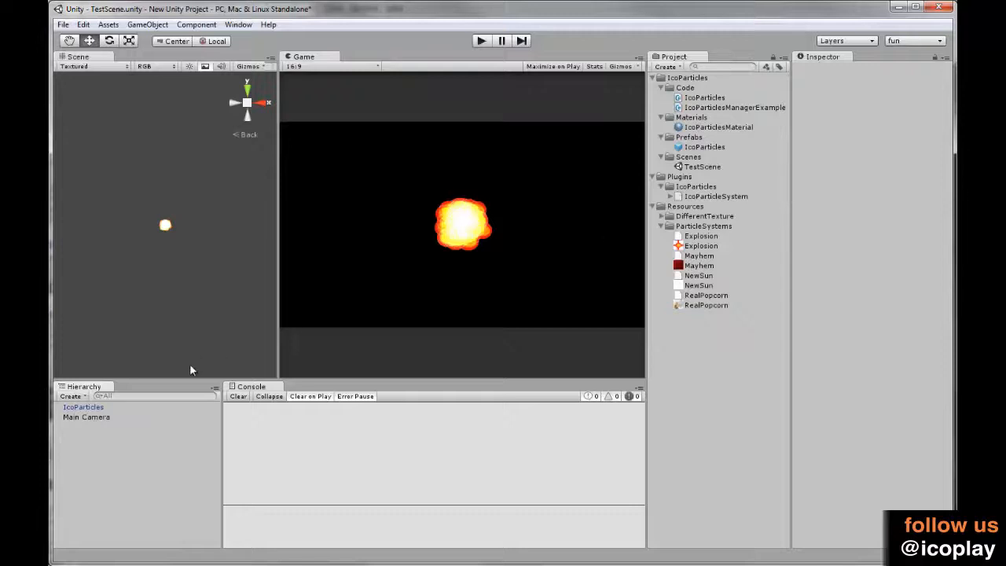
{"action": "left_click", "coordinate": [100, 407]}
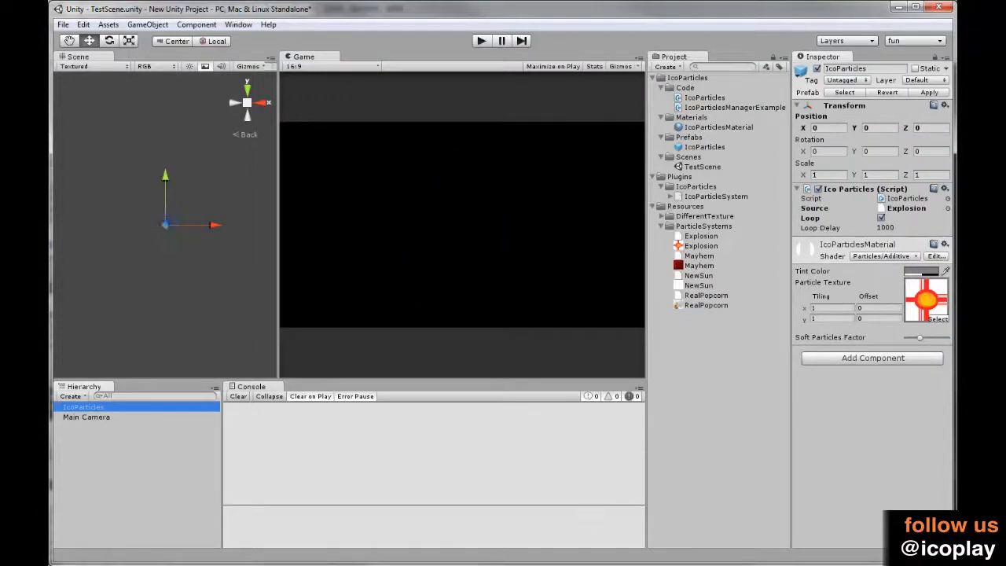
- Return to the code editor and examine the Resources.Load call in SetEffect together with the defaultEffect path it receives
{"action": "key", "text": "alt+Tab"}
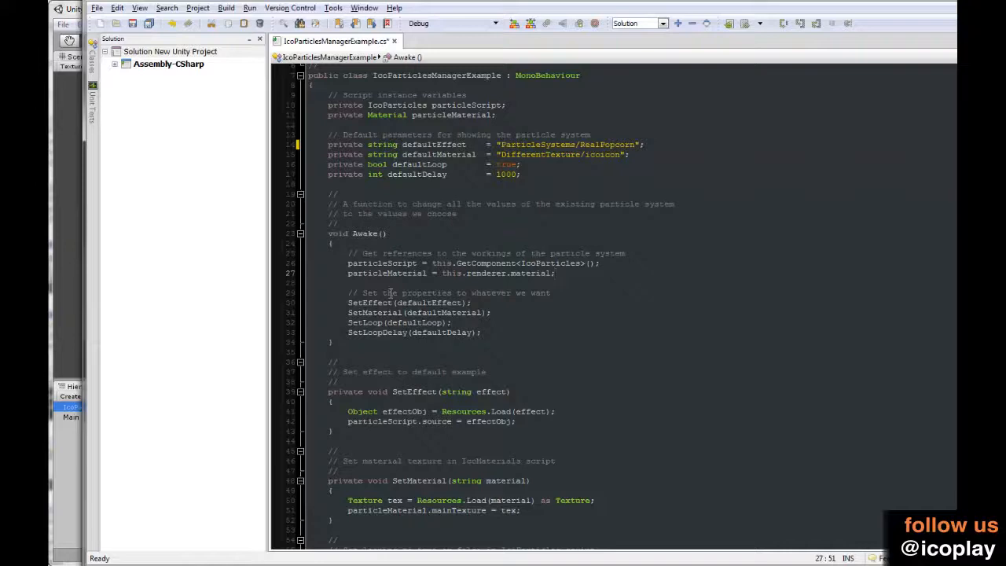
{"action": "scroll", "coordinate": [575, 353], "scroll_direction": "down", "scroll_amount": 3}
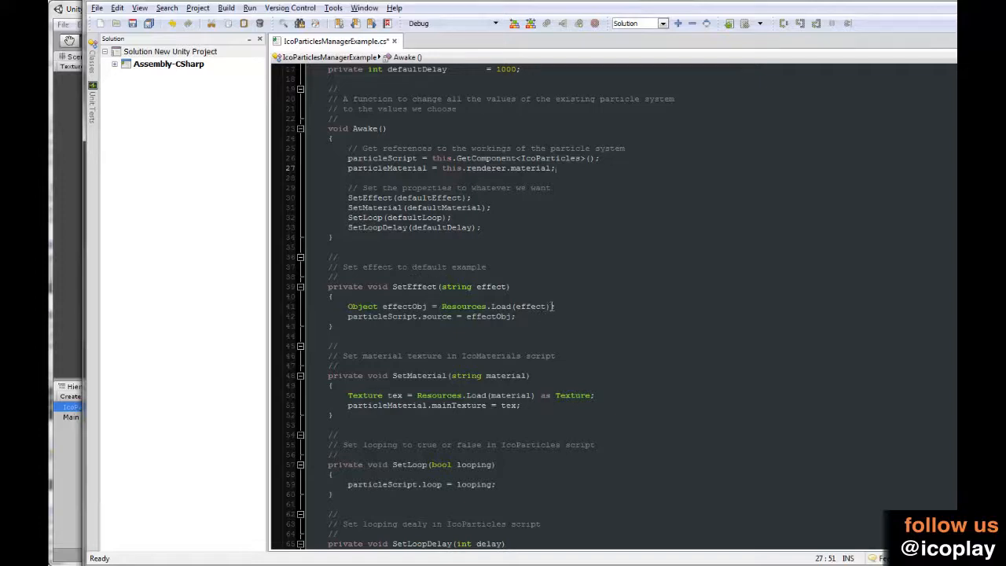
{"action": "left_click_drag", "start_coordinate": [552, 306], "coordinate": [441, 307]}
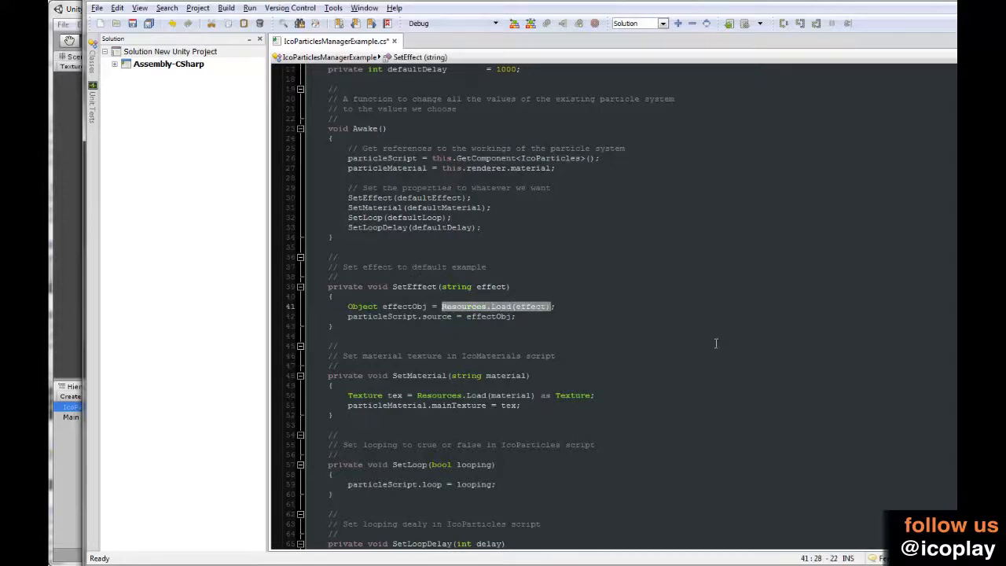
{"action": "scroll", "coordinate": [727, 365], "scroll_direction": "up", "scroll_amount": 5}
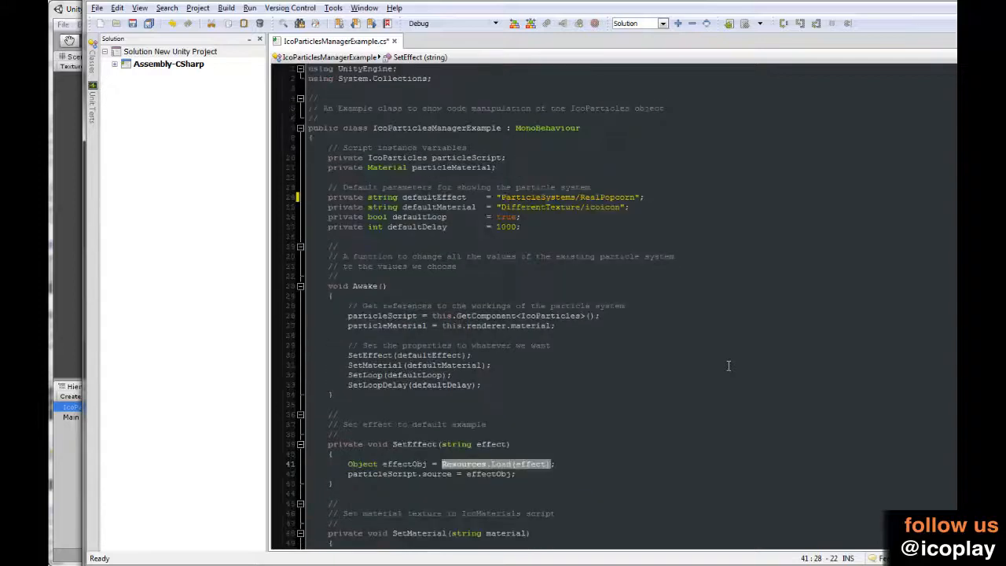
{"action": "left_click_drag", "start_coordinate": [637, 198], "coordinate": [503, 202]}
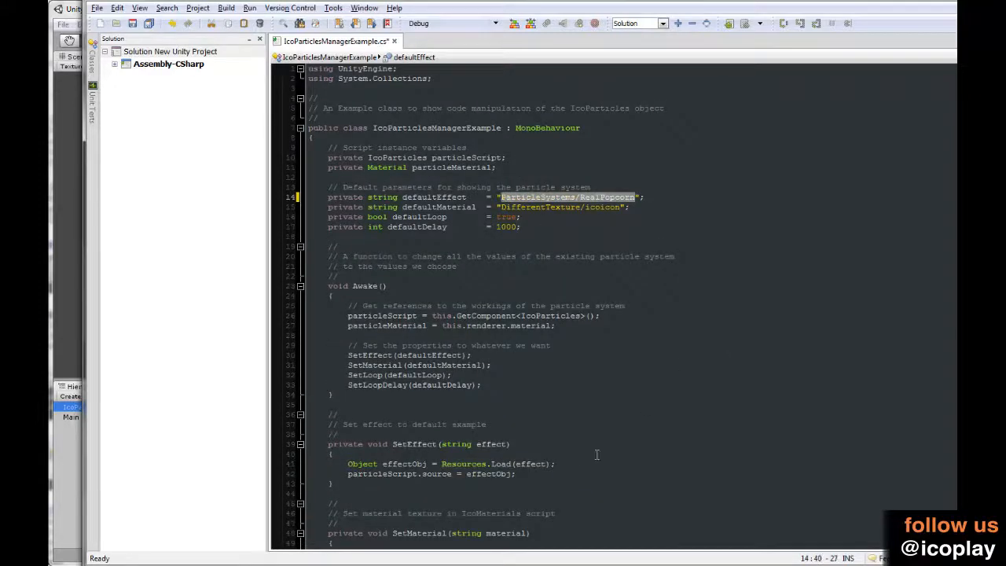
{"action": "scroll", "coordinate": [578, 458], "scroll_direction": "down", "scroll_amount": 4}
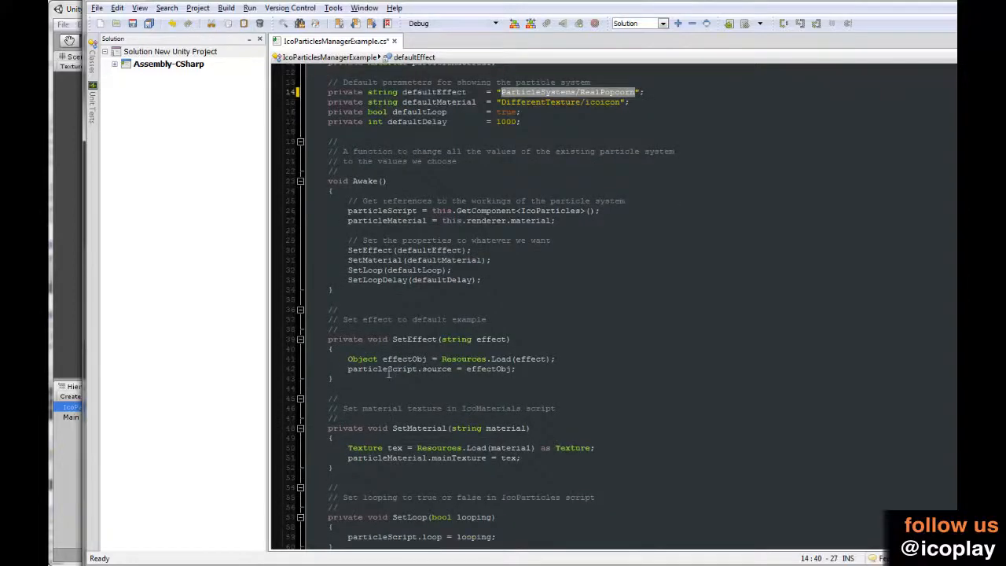
- Examine how SetEffect assigns the loaded object to the source property of particleScript
{"action": "left_click", "coordinate": [388, 369]}
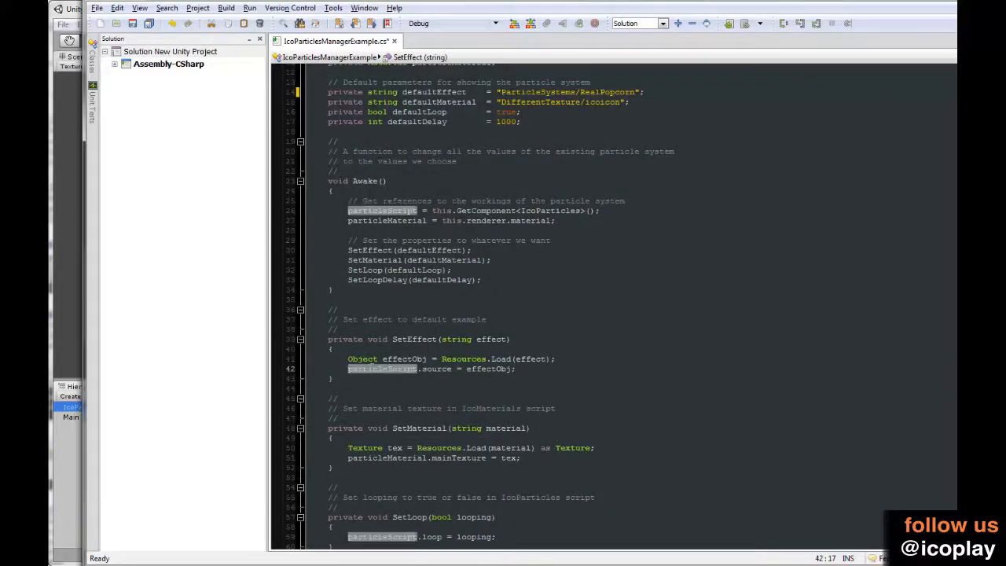
{"action": "key", "text": "ctrl+Right"}
{"action": "key", "text": "shift+Right"}
{"action": "key", "text": "shift+Right"}
{"action": "key", "text": "shift+Right"}
{"action": "key", "text": "shift+Right"}
{"action": "key", "text": "shift+Right"}
{"action": "key", "text": "shift+Right"}
{"action": "key", "text": "shift+Right"}
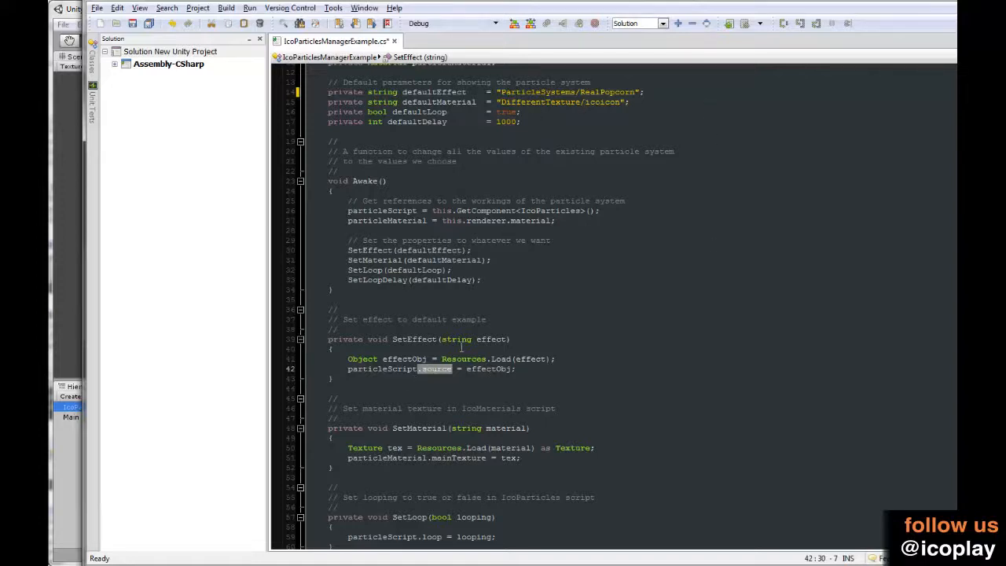
- Examine how SetMaterial loads its texture from Resources, comparing it with the defaultMaterial path
{"action": "scroll", "coordinate": [803, 448], "scroll_direction": "down", "scroll_amount": 4}
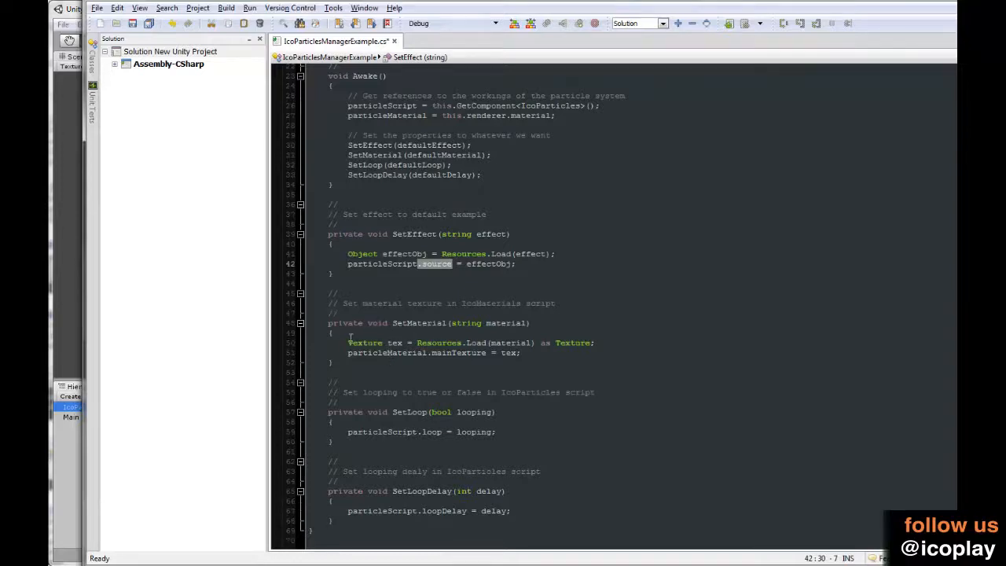
{"action": "left_click", "coordinate": [398, 343]}
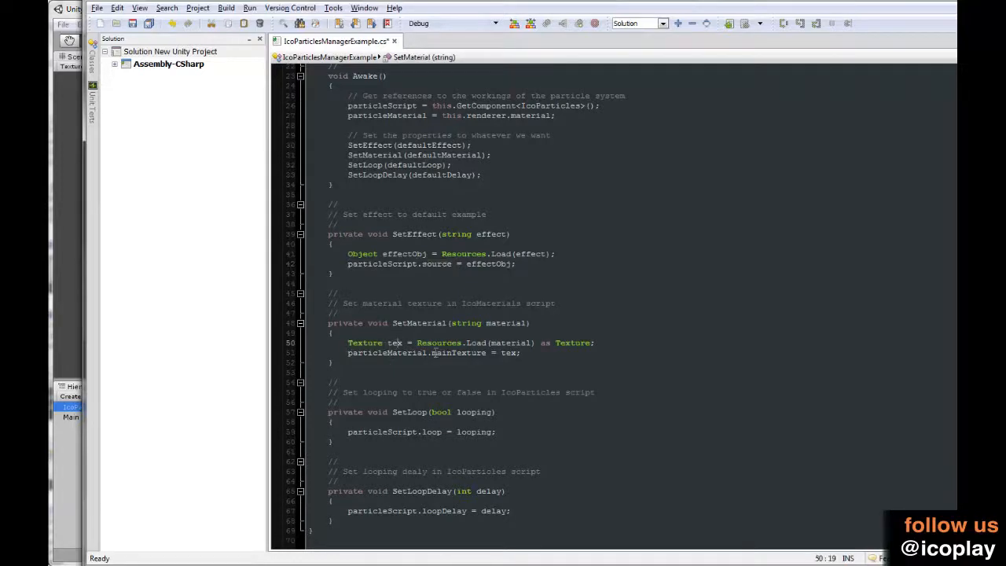
{"action": "left_click_drag", "start_coordinate": [418, 343], "coordinate": [537, 344]}
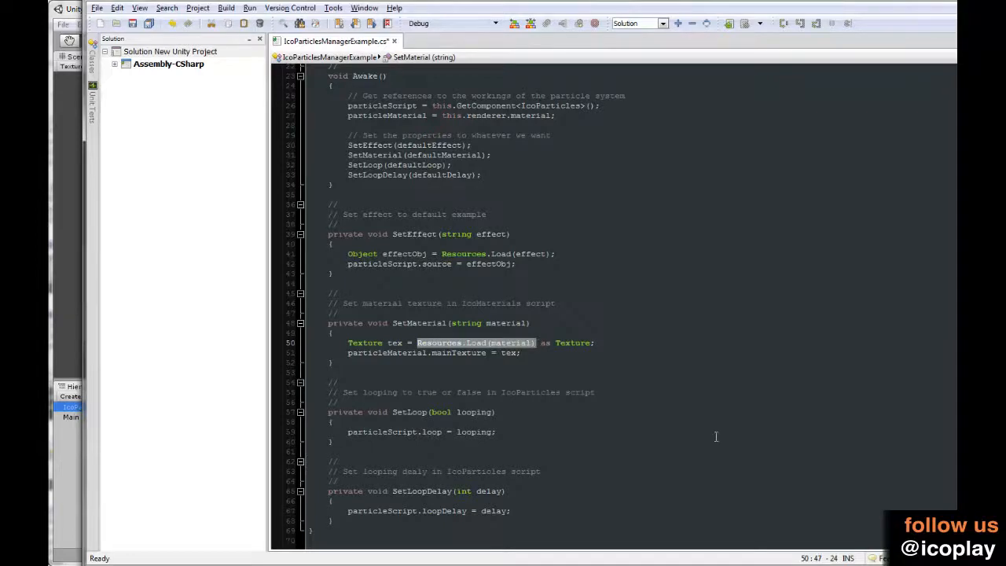
{"action": "scroll", "coordinate": [715, 437], "scroll_direction": "up", "scroll_amount": 7}
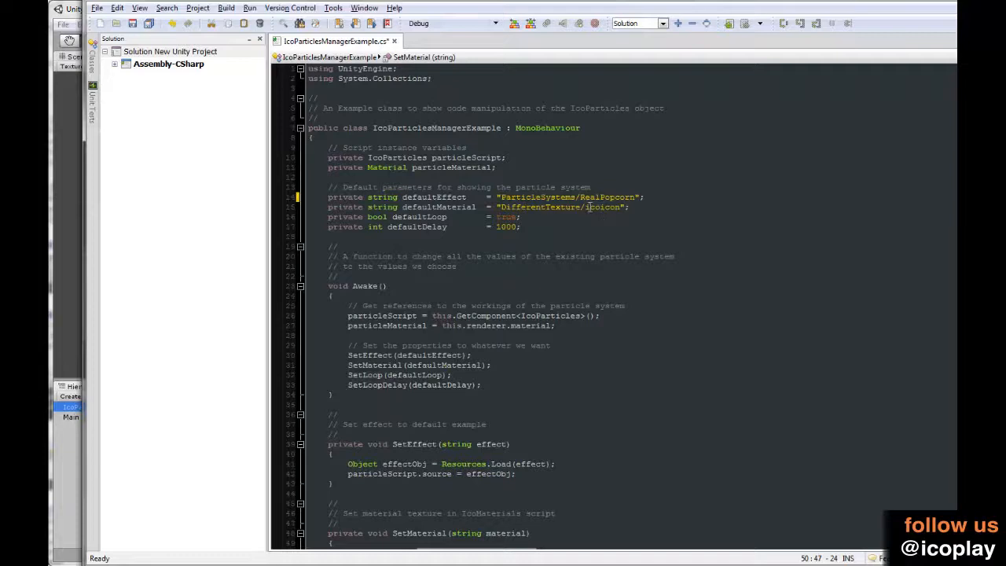
{"action": "scroll", "coordinate": [628, 502], "scroll_direction": "down", "scroll_amount": 5}
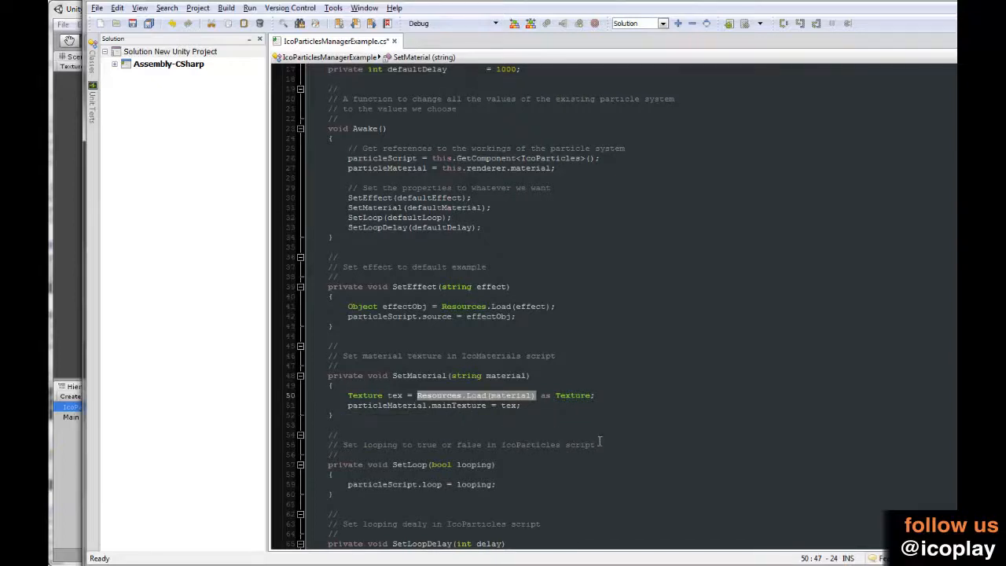
- Examine the loop and loopDelay assignments in SetLoop and SetLoopDelay, and return to the default parameters
{"action": "scroll", "coordinate": [599, 442], "scroll_direction": "down", "scroll_amount": 3}
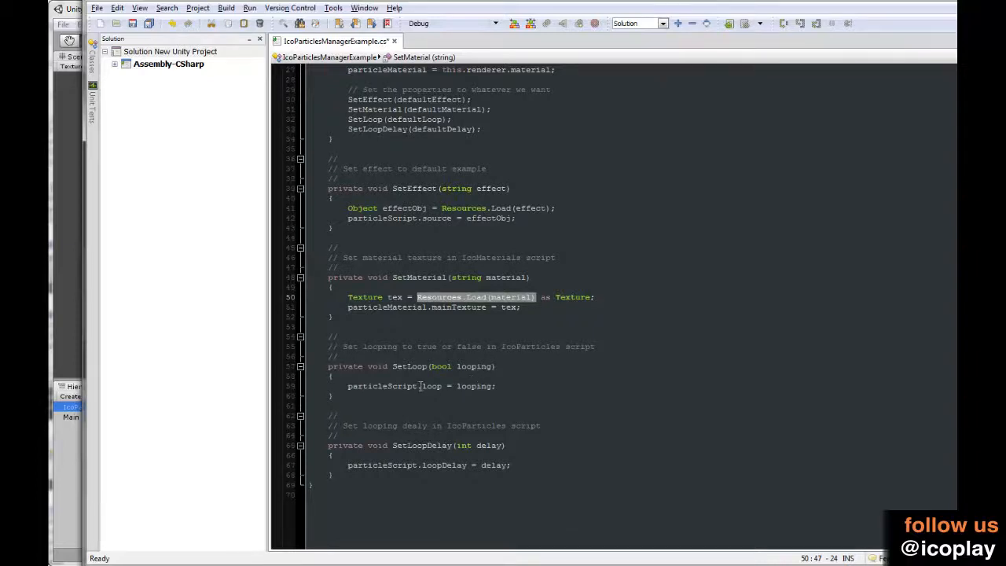
{"action": "left_click_drag", "start_coordinate": [417, 386], "coordinate": [443, 386]}
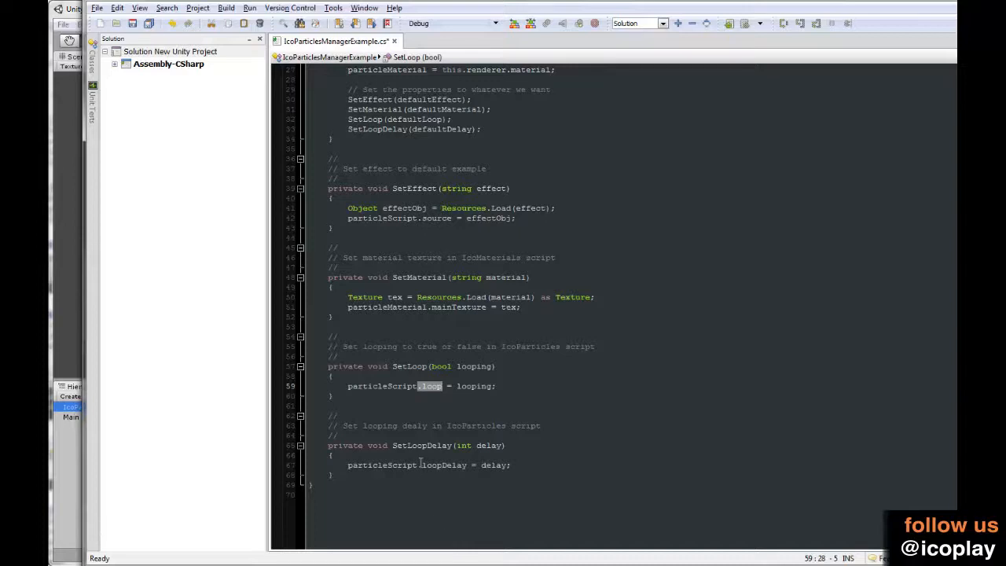
{"action": "left_click_drag", "start_coordinate": [417, 464], "coordinate": [467, 465]}
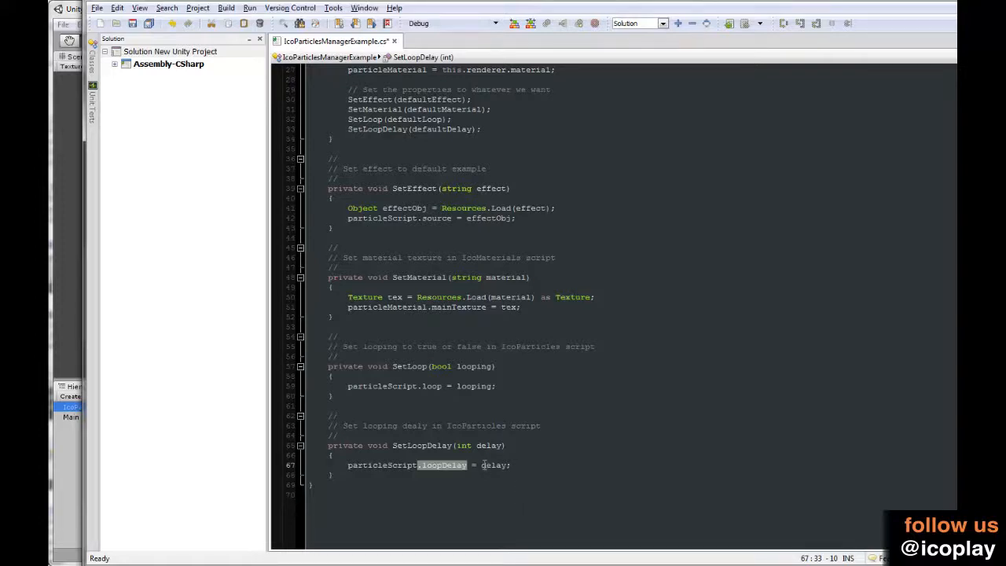
{"action": "scroll", "coordinate": [569, 429], "scroll_direction": "up", "scroll_amount": 9}
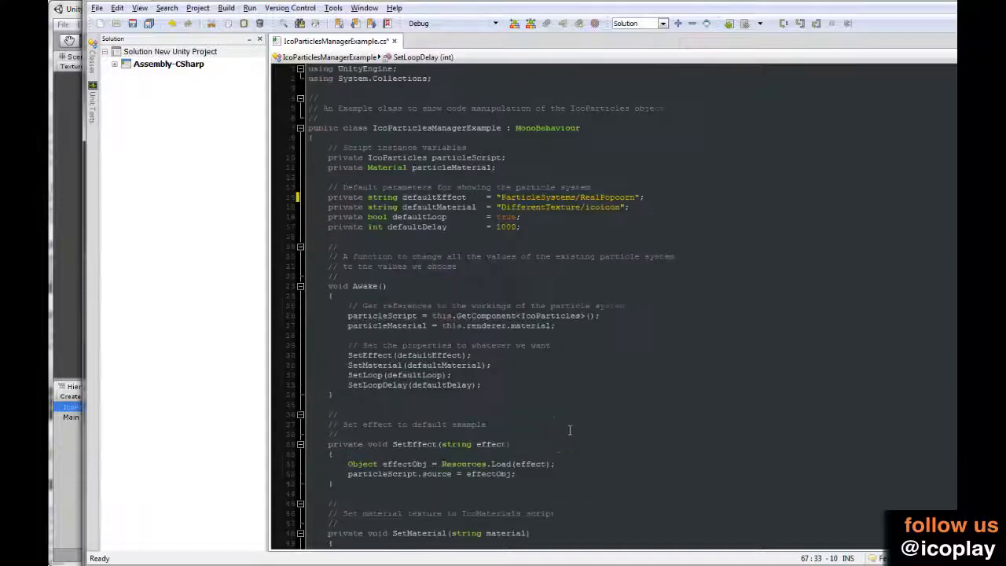
- Switch to Unity and attach the IcoParticlesManagerExample script to the IcoParticles object
{"action": "left_click", "coordinate": [68, 446]}
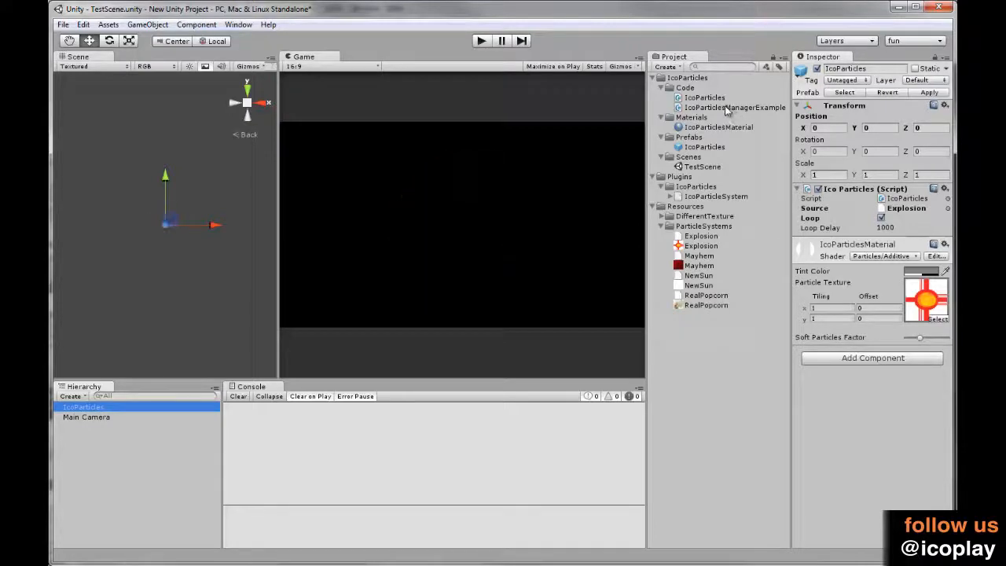
{"action": "left_click_drag", "start_coordinate": [724, 107], "coordinate": [855, 407]}
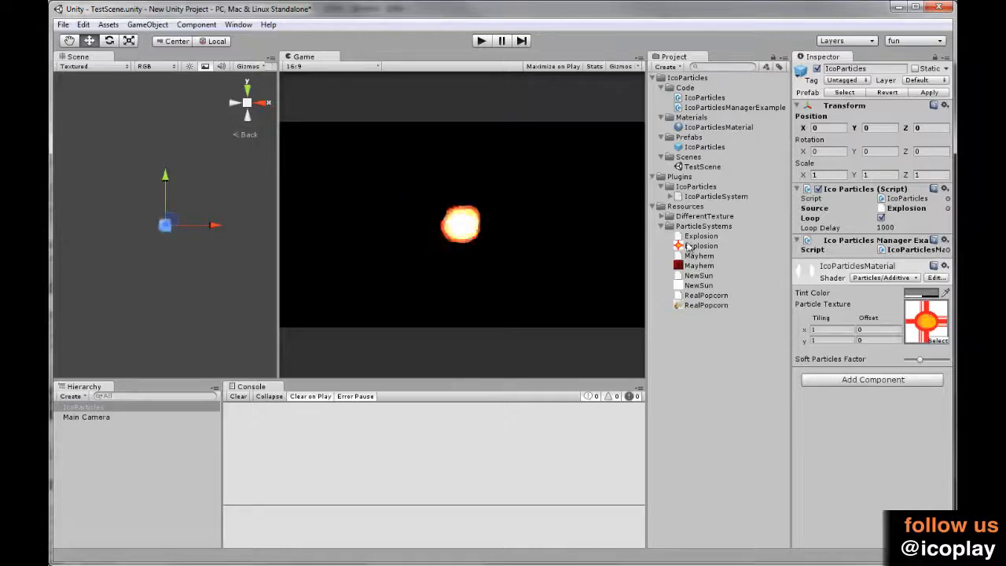
- Inspect the icoicon texture in the DifferentTexture folder and play-test the scene with the script-controlled particle effect
{"action": "left_click", "coordinate": [661, 216]}
{"action": "left_click", "coordinate": [695, 226]}
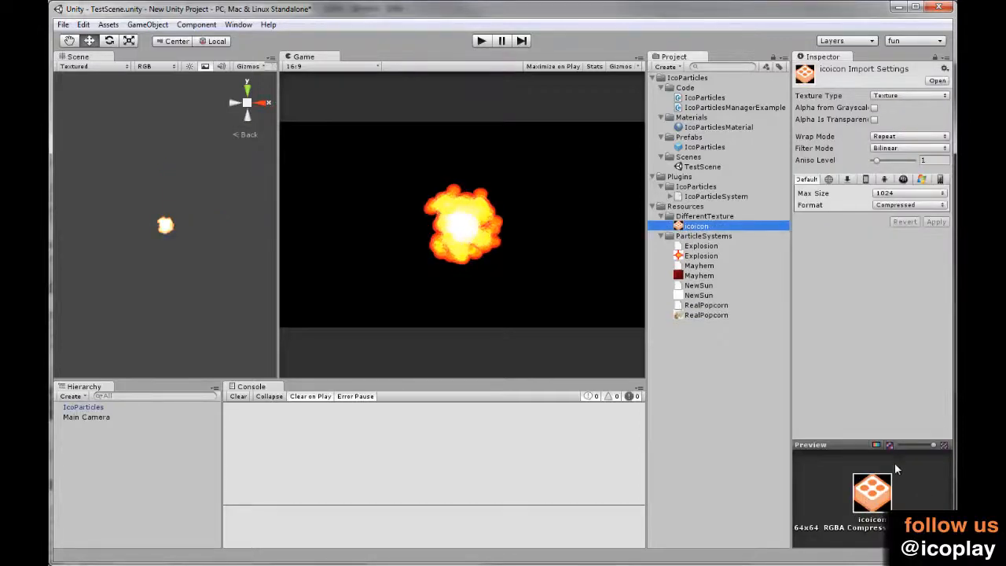
{"action": "left_click", "coordinate": [729, 392]}
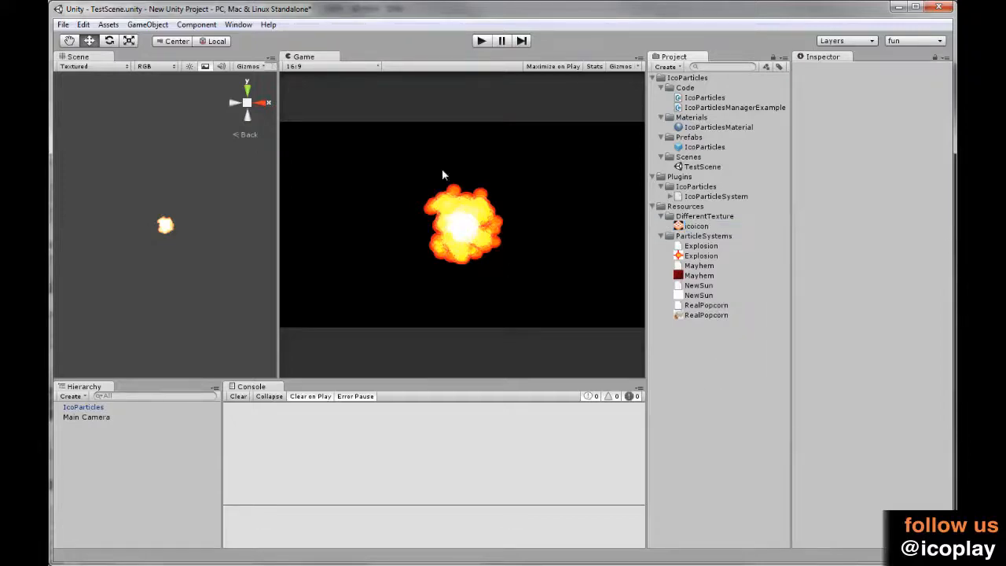
{"action": "left_click", "coordinate": [481, 41]}
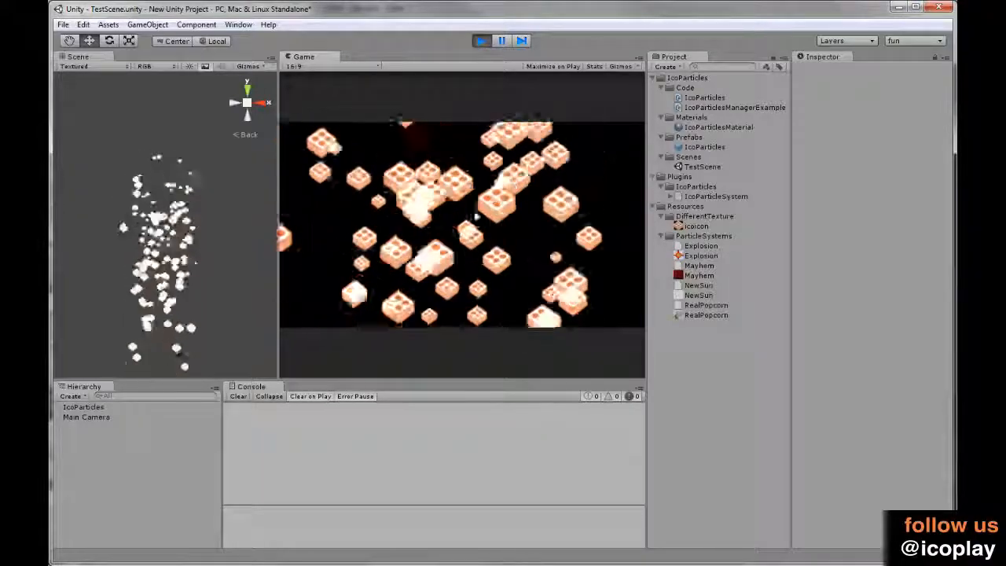
- Switch to MonoDevelop to examine the particleScript.source and particleMaterial.mainTexture assignments in the IcoParticlesManagerExample script, and return to the running scene in Unity
{"action": "key", "text": "alt+Tab"}
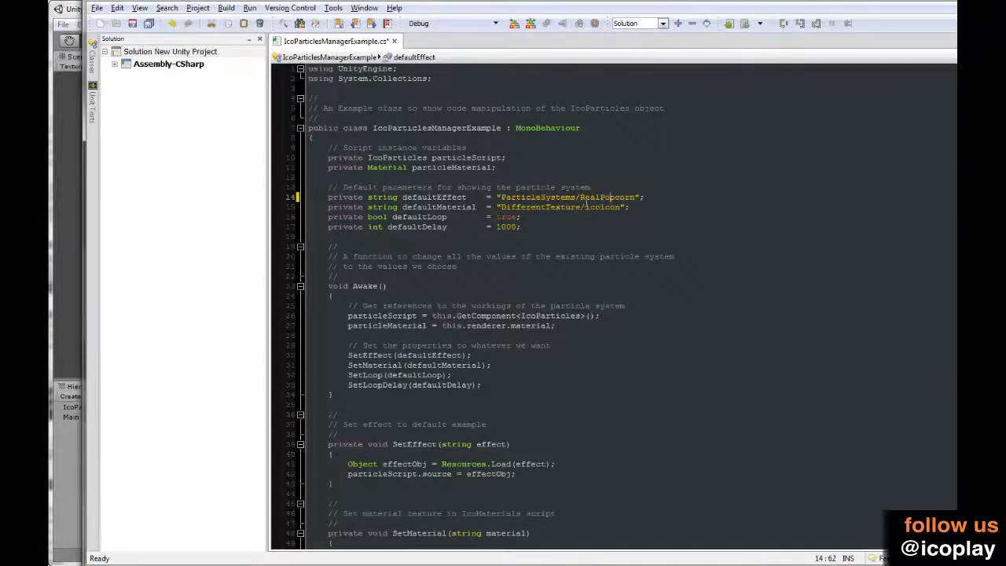
{"action": "scroll", "coordinate": [597, 315], "scroll_direction": "down", "scroll_amount": 5}
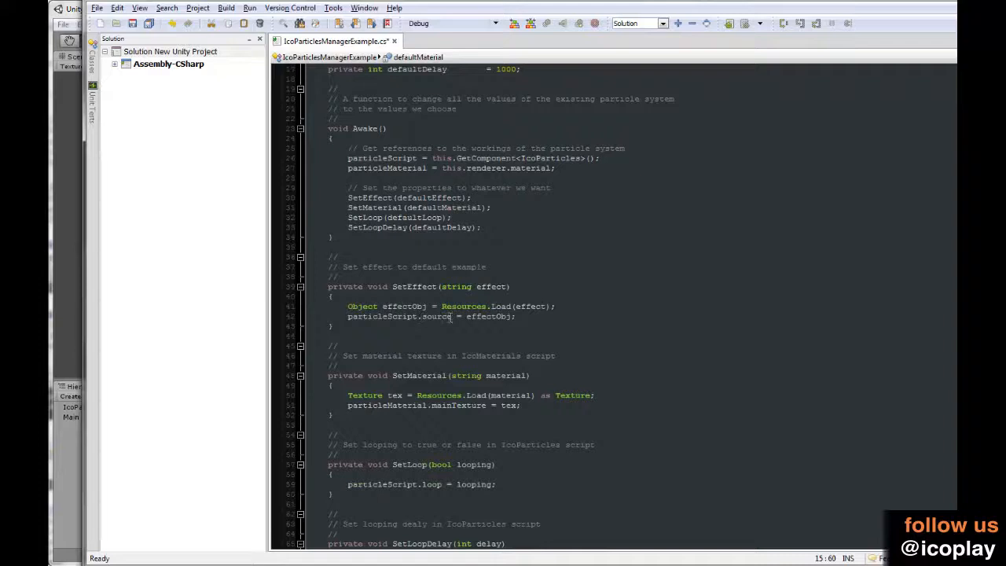
{"action": "mouse_move", "coordinate": [450, 317]}
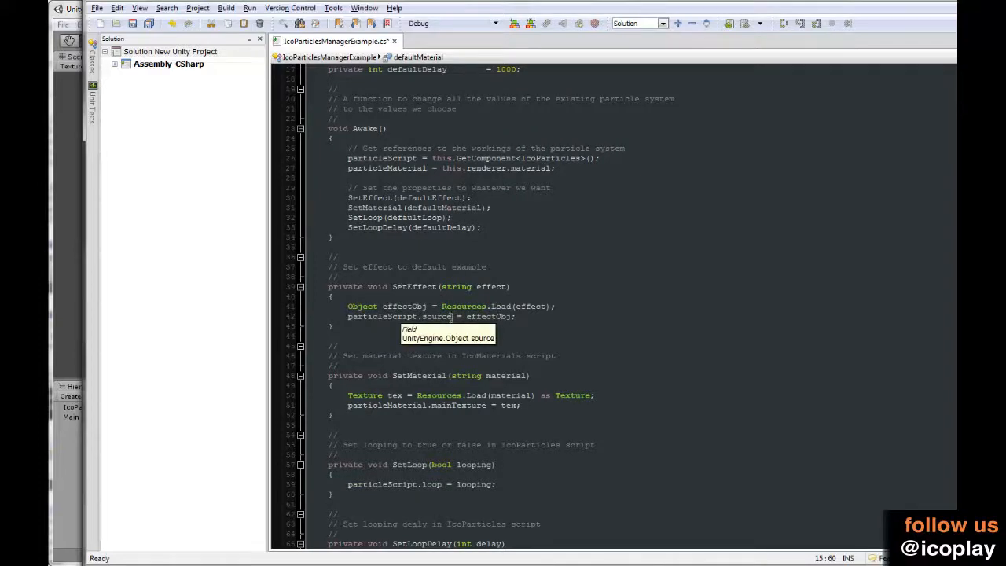
{"action": "left_click_drag", "start_coordinate": [348, 406], "coordinate": [483, 412]}
{"action": "left_click", "coordinate": [487, 406]}
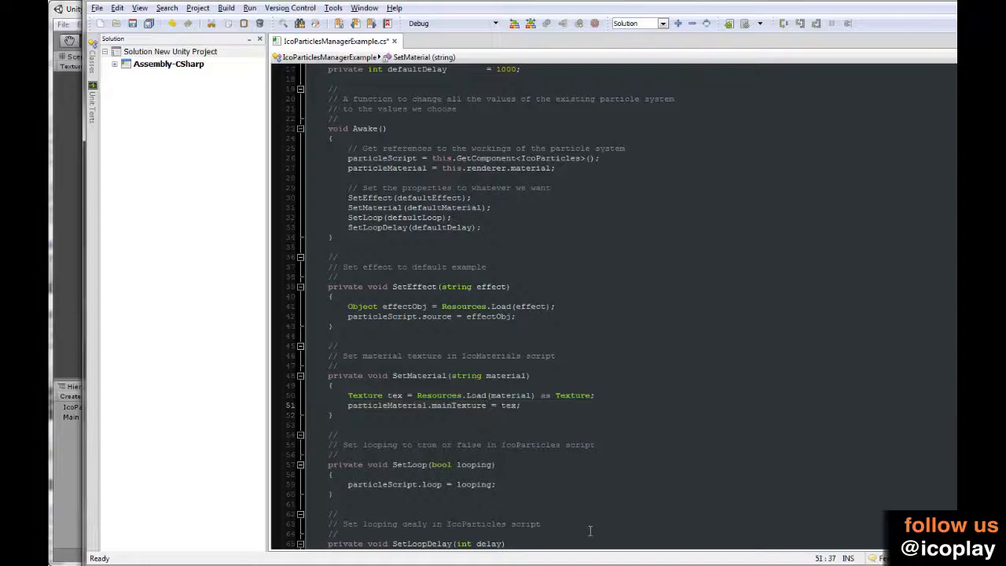
{"action": "scroll", "coordinate": [554, 519], "scroll_direction": "up", "scroll_amount": 5}
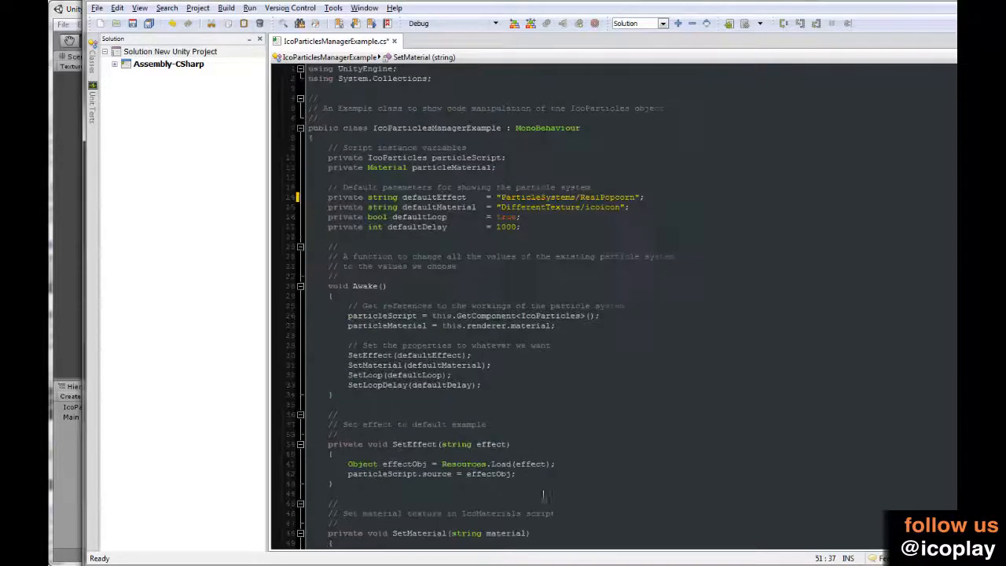
{"action": "left_click", "coordinate": [64, 479]}
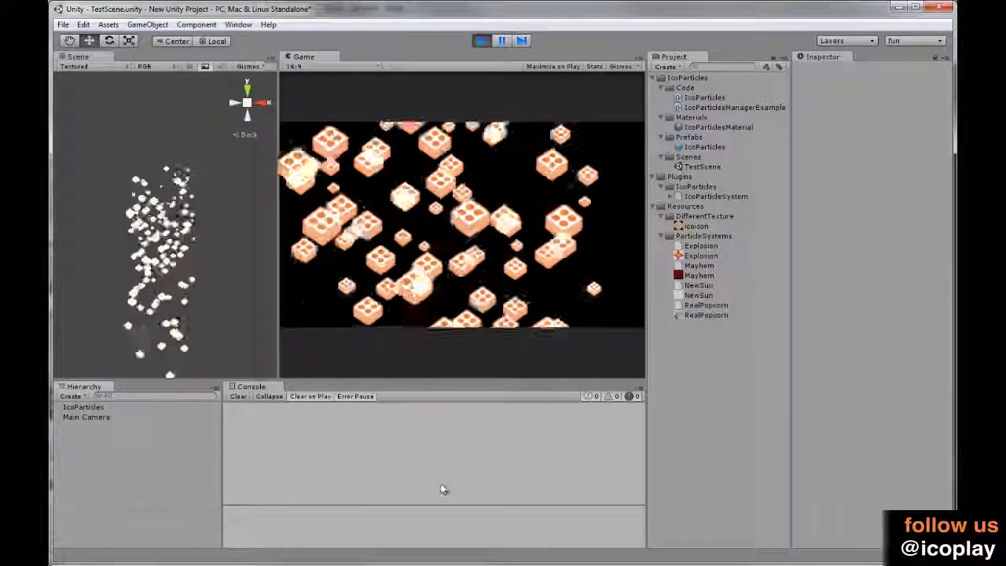